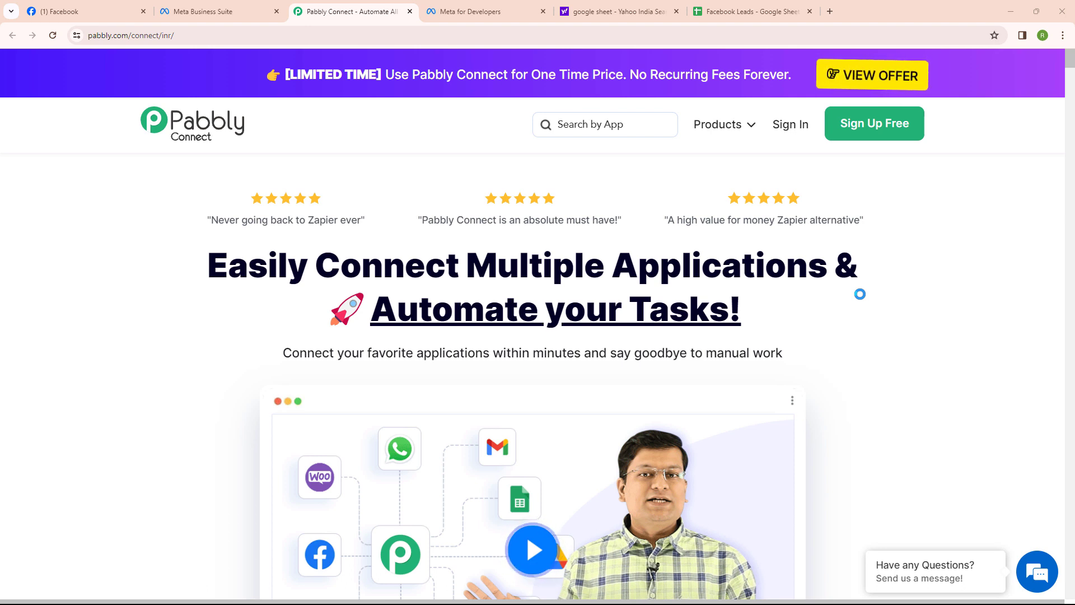
Step: Check the PolyCrafters Facebook page, then sign in and launch Pabbly Connect from the Pabbly apps
left_click(93, 11)
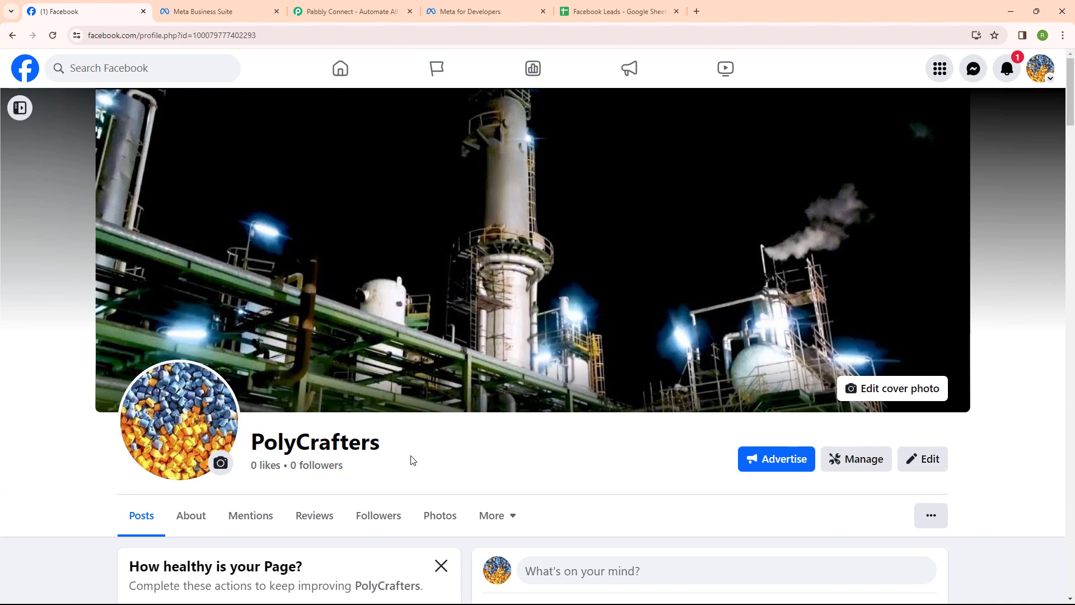
left_click(335, 11)
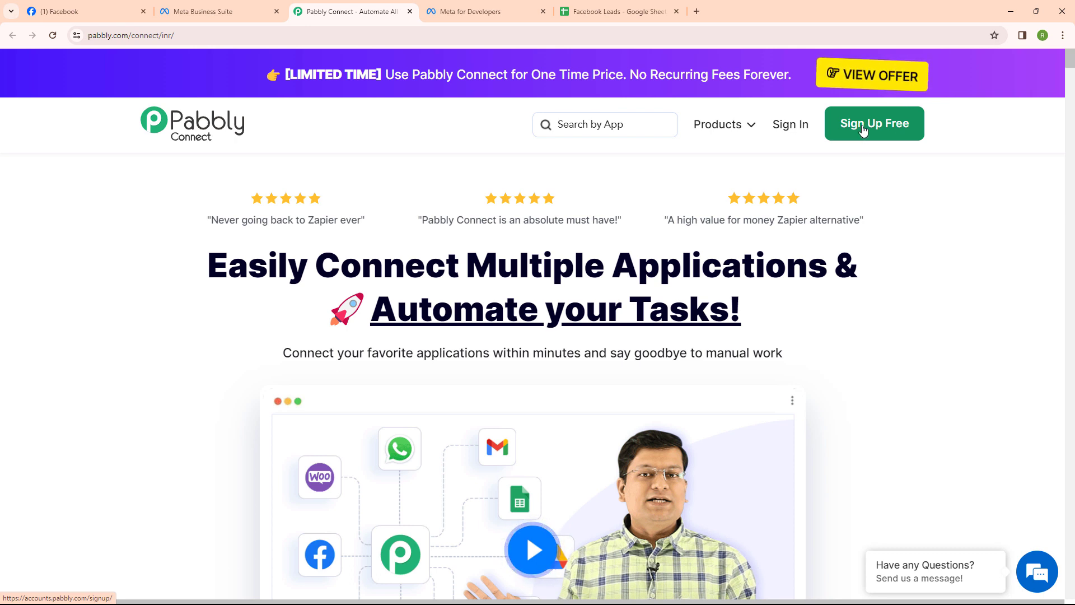
left_click(796, 135)
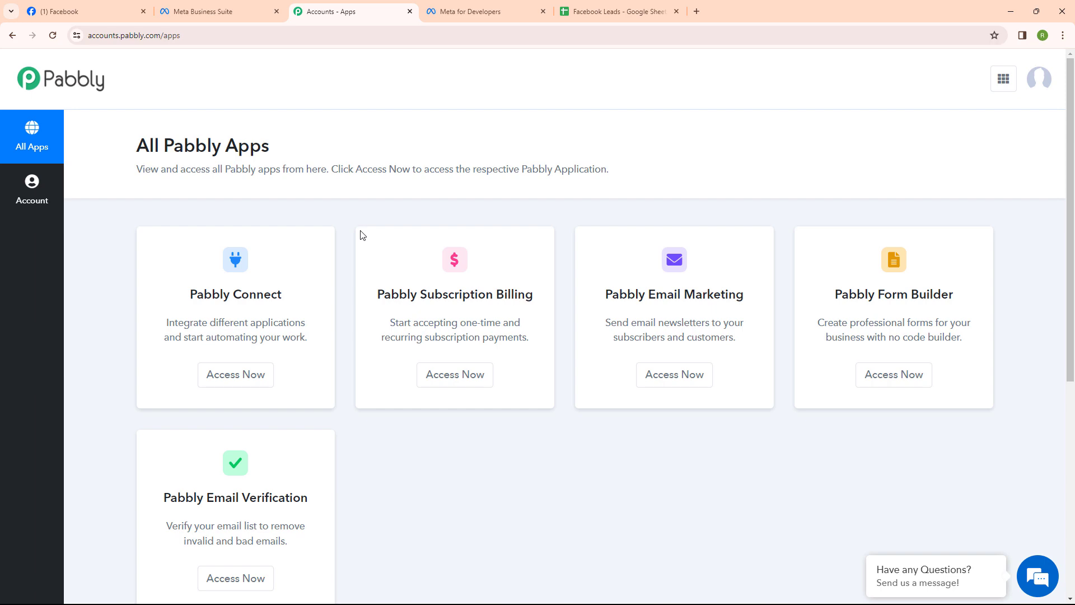
left_click(234, 379)
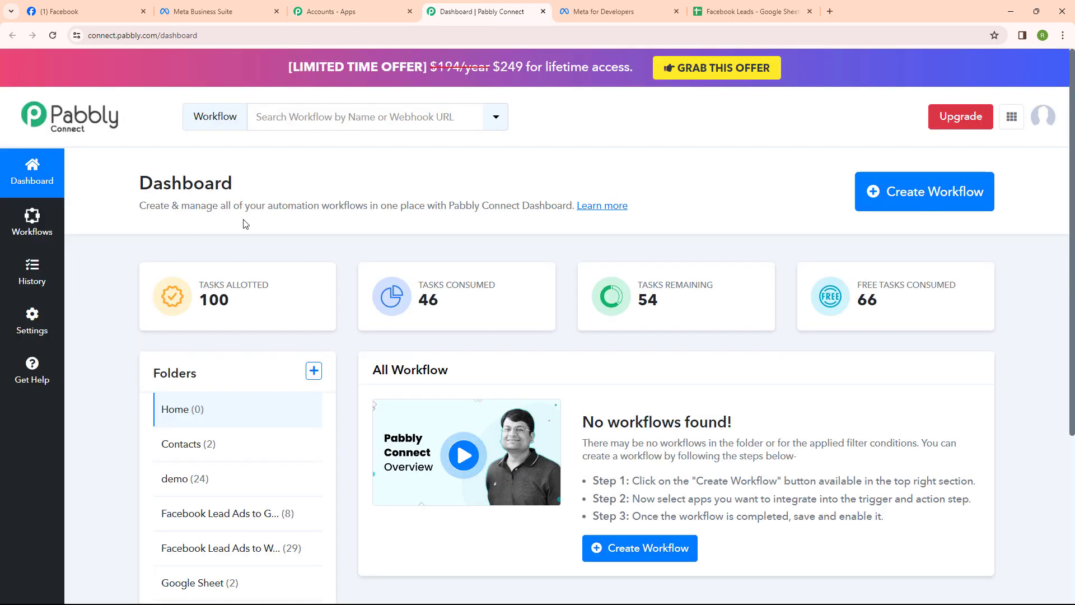
Step: Create a workflow named 'PolyCrafters- Facebook Lead Ads to Google Sheets' in the Facebook Lead Ads to Google Sheet folder
left_click(886, 194)
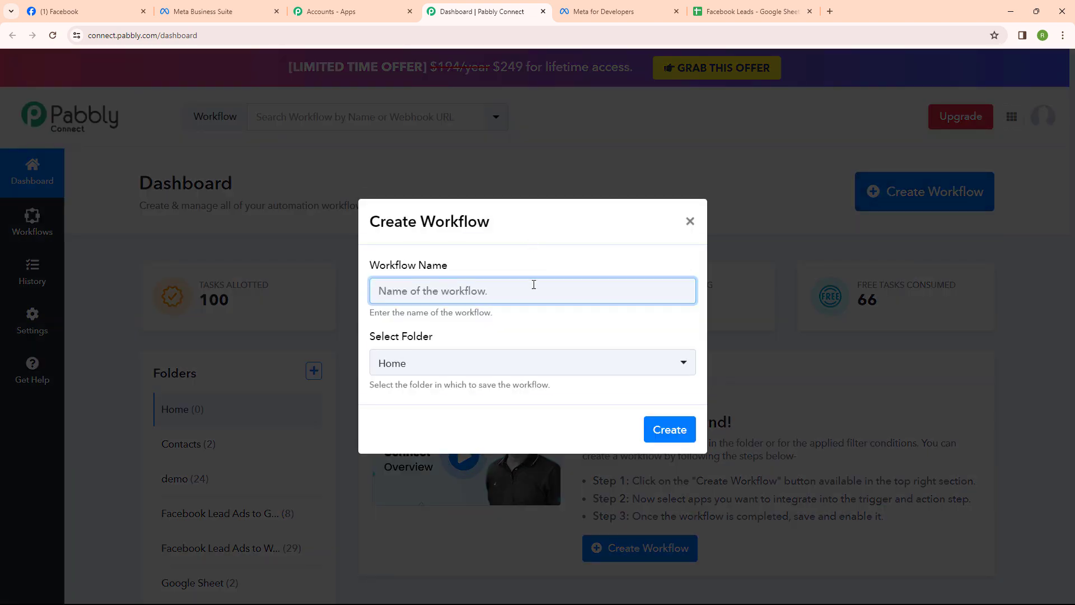
type("PolyCrafters- Facebook Lead Ads to Google Sheets")
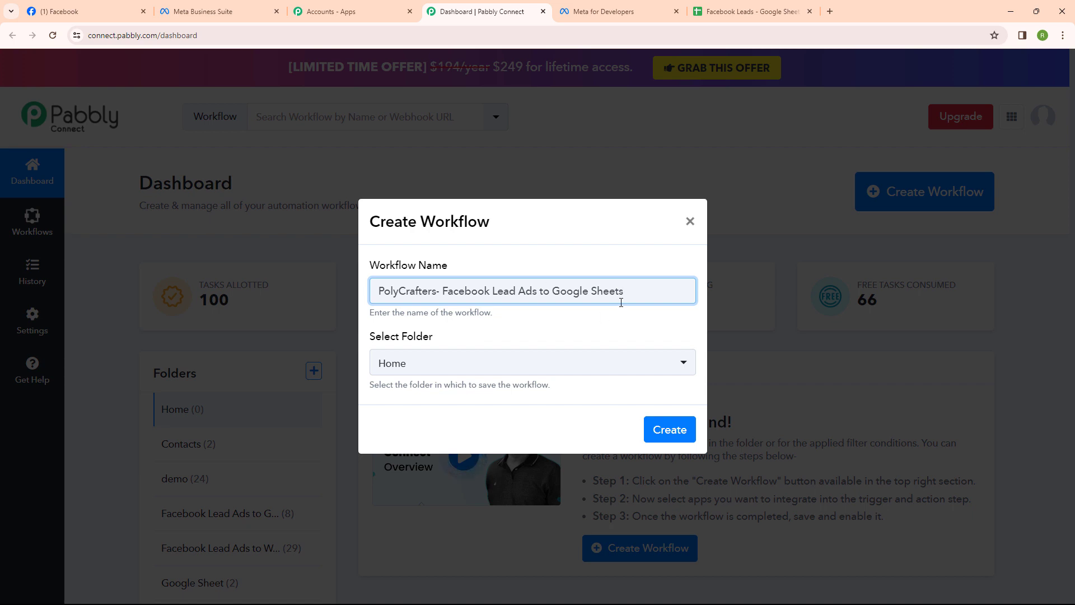
left_click(626, 365)
left_click(572, 509)
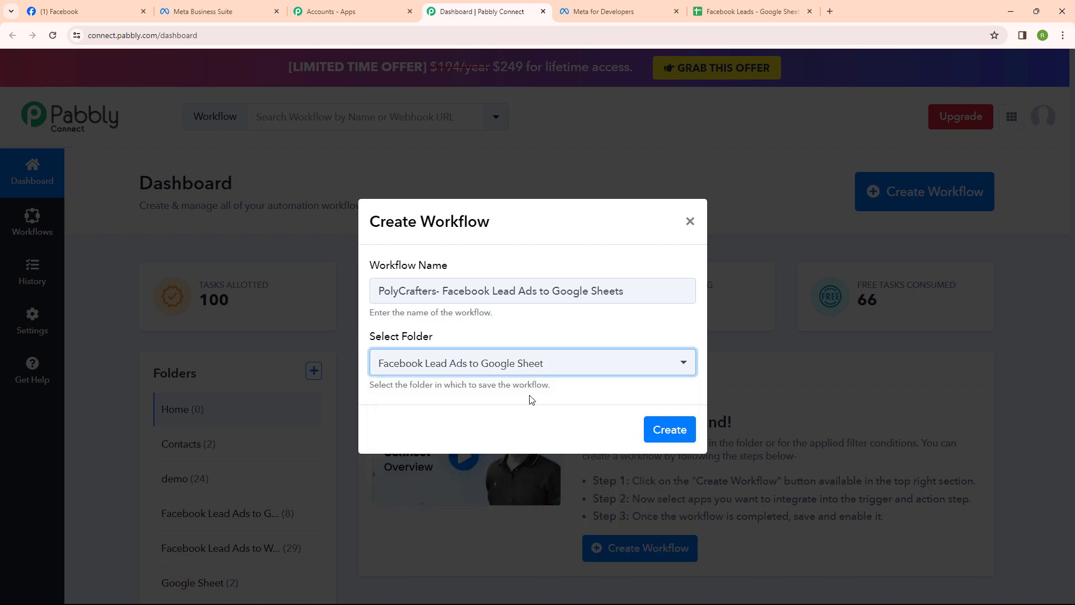
left_click(668, 430)
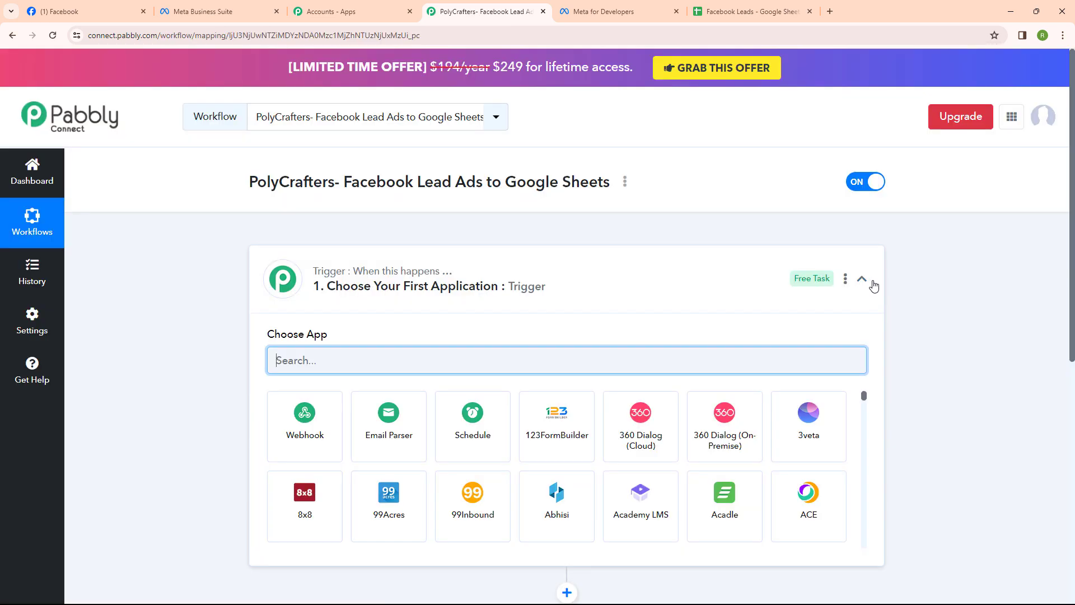
left_click(867, 282)
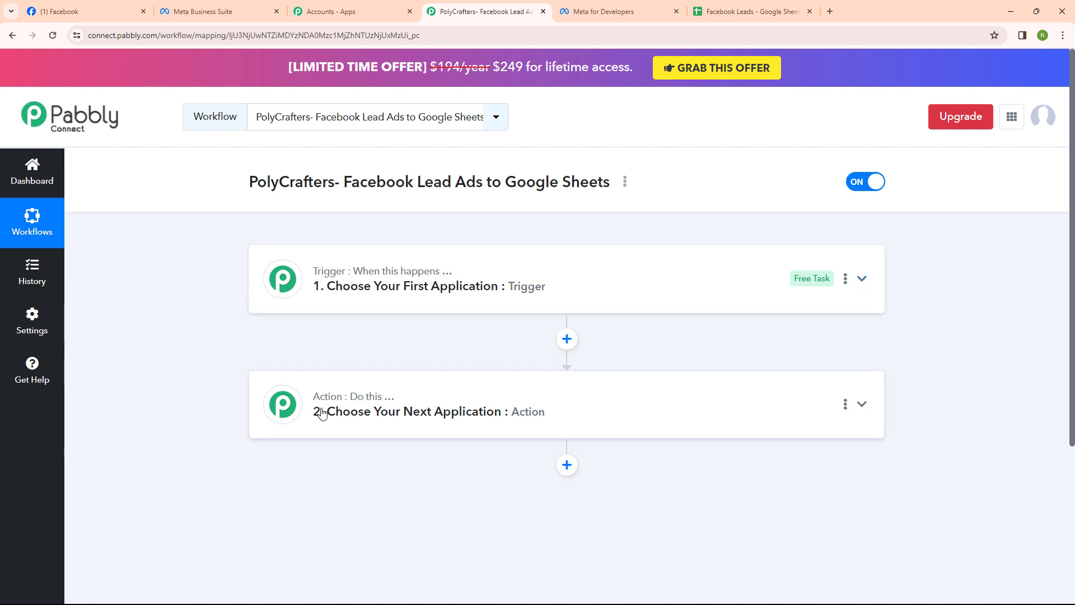
Step: Set the trigger to Facebook Lead Ads, searched with 'Fac', using the New Lead (Instant) event, and begin connecting
mouse_move(406, 278)
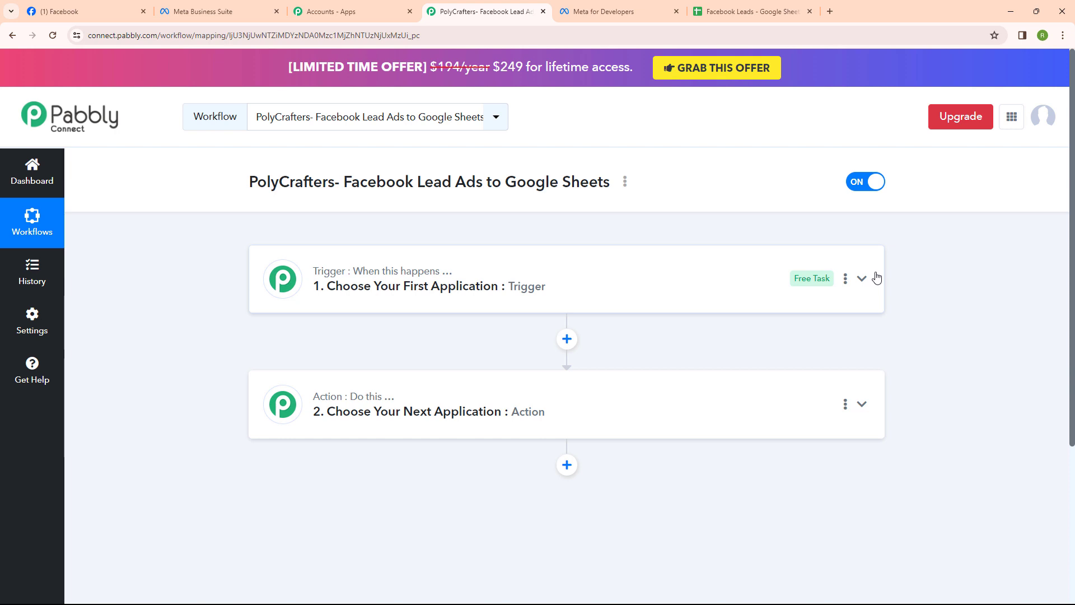
left_click(867, 288)
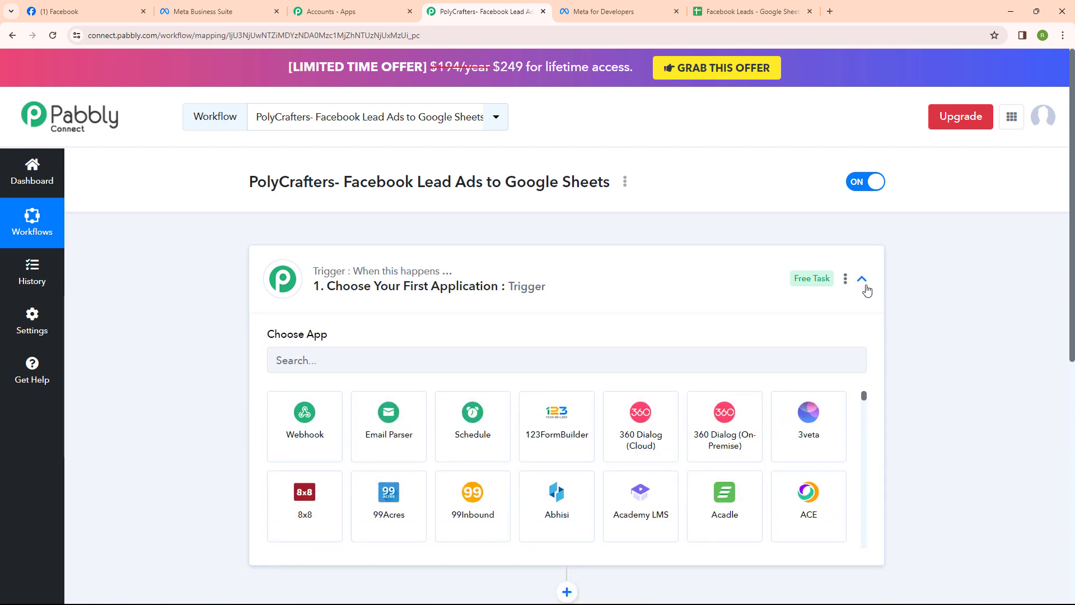
left_click(406, 363)
type("Fa")
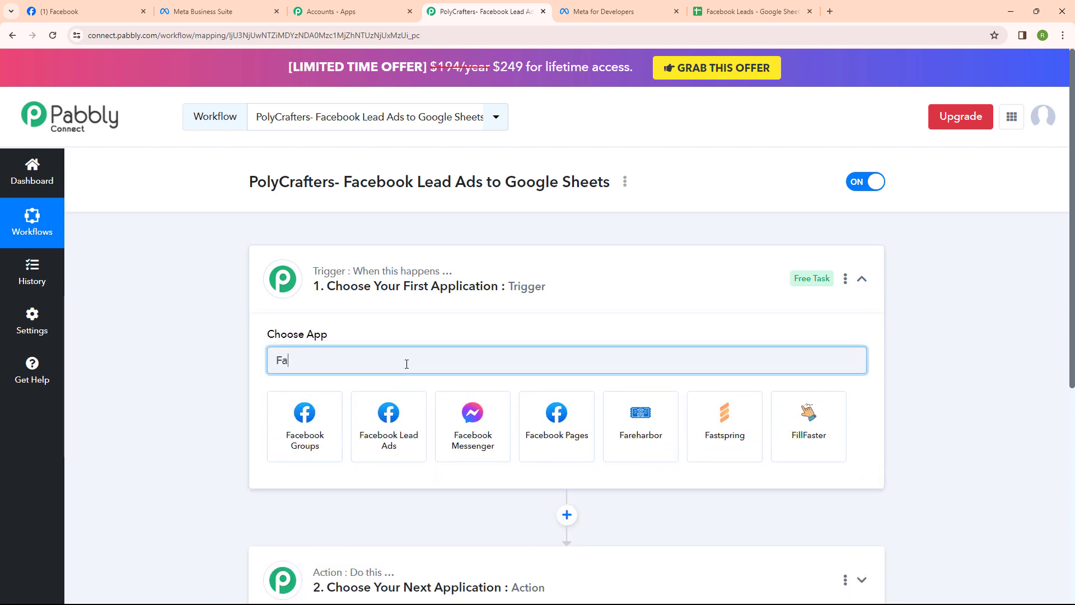
type("c")
left_click(394, 411)
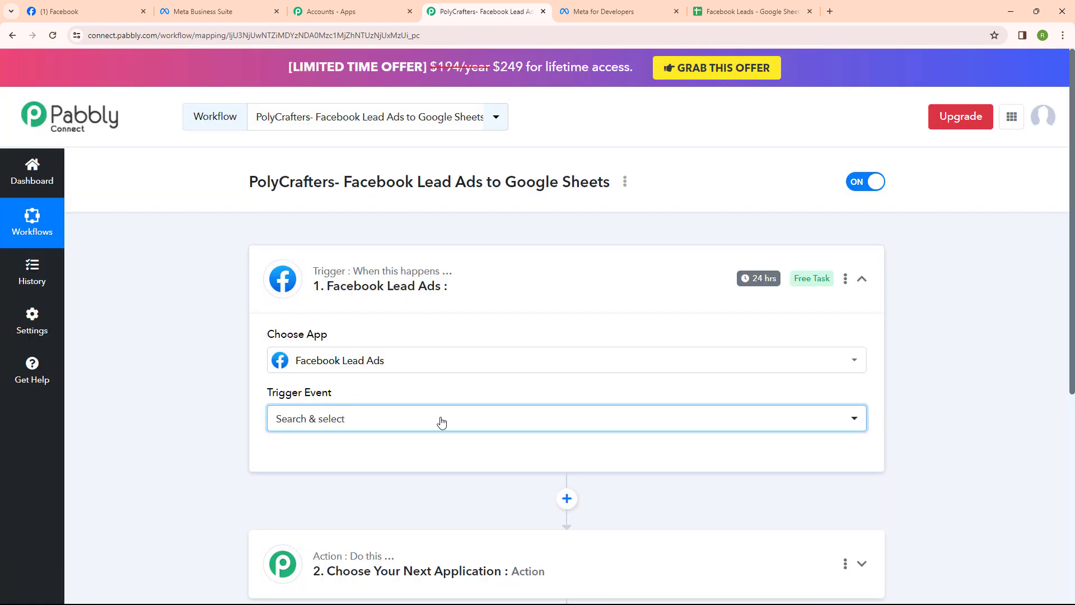
left_click(439, 420)
left_click(412, 480)
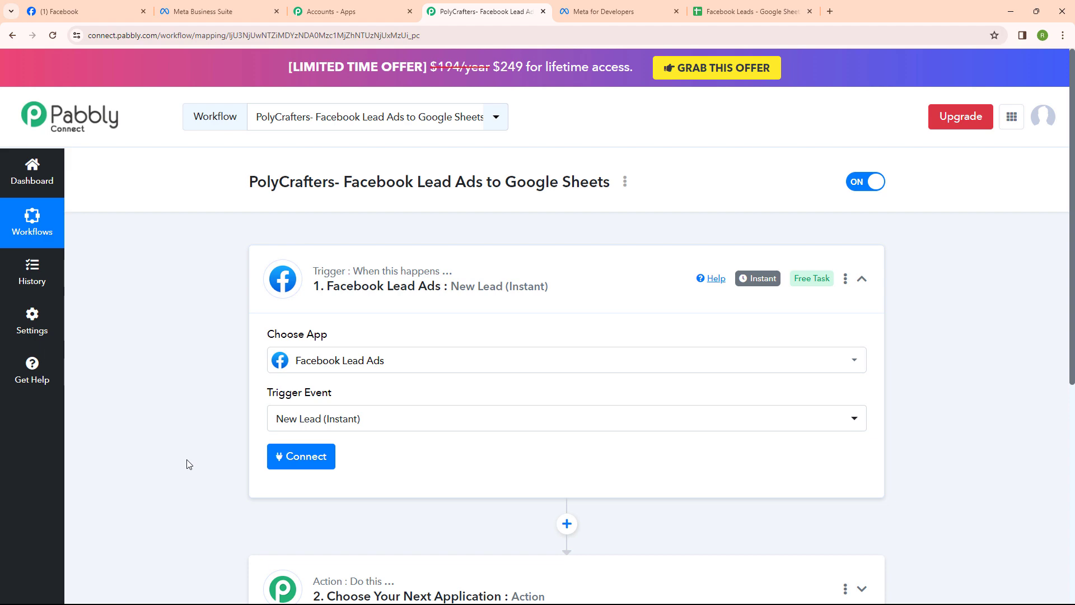
left_click(281, 467)
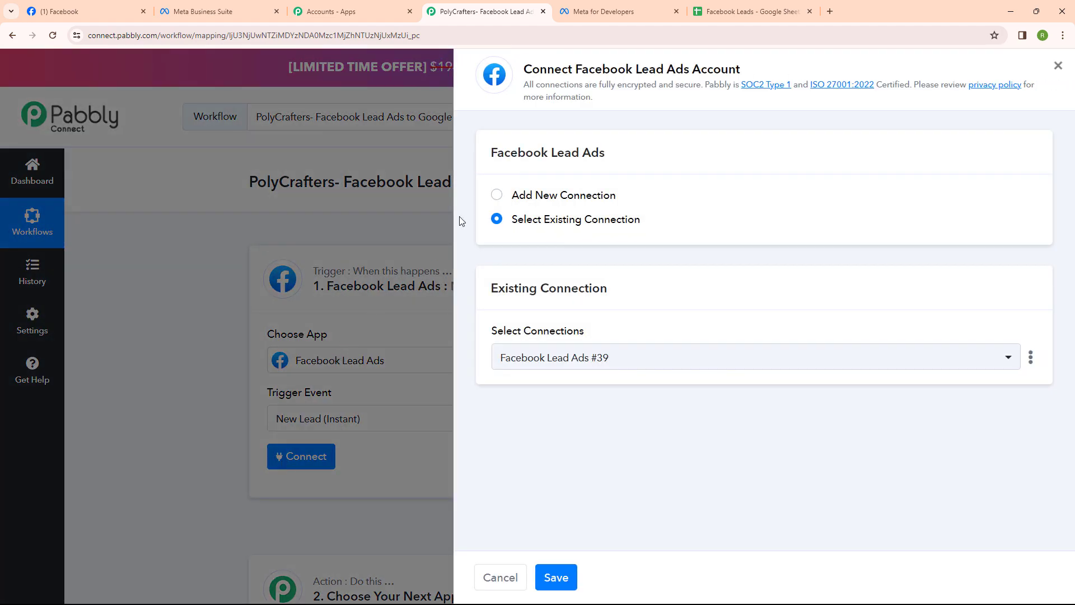
Step: Add a new Facebook Lead Ads connection and approve Pabbly's access in the Facebook popup
left_click(495, 196)
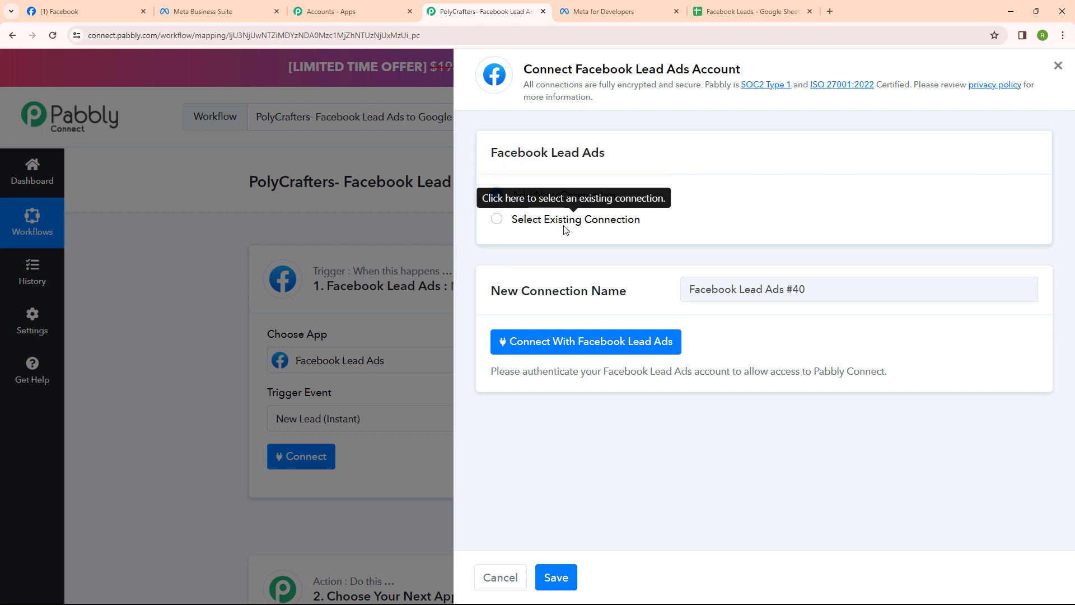
left_click(614, 351)
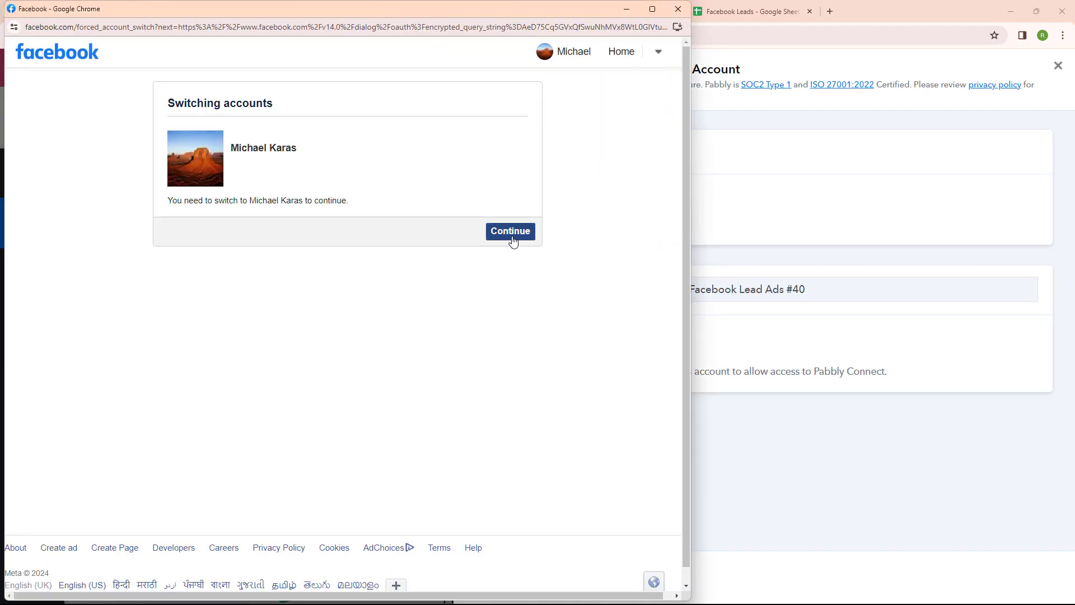
left_click(513, 241)
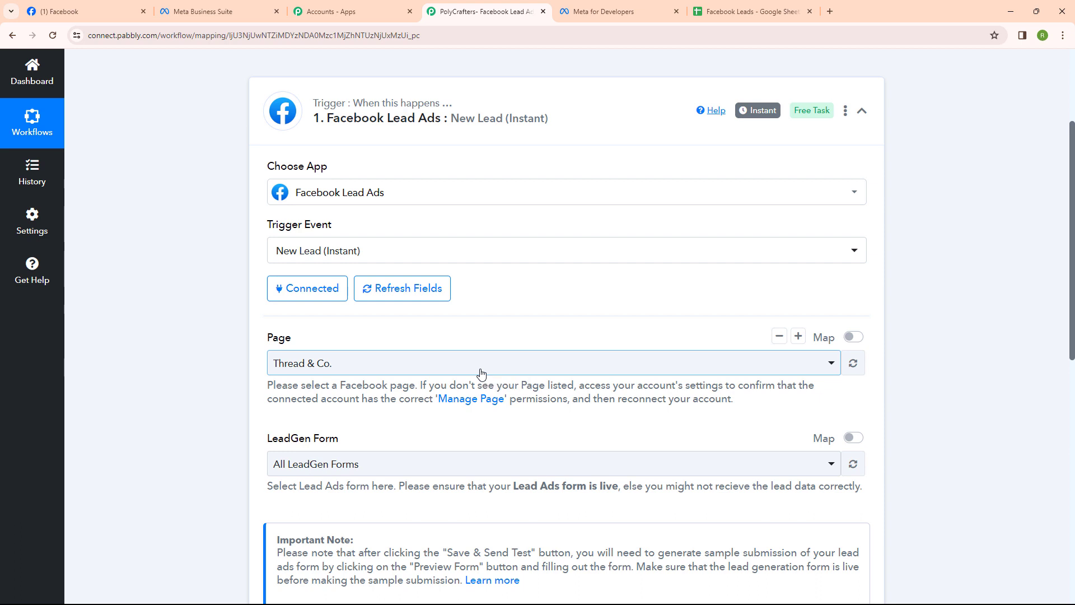
Step: Select the PolyCrafters Facebook page, searched with 'Pol', as the lead source
left_click(483, 363)
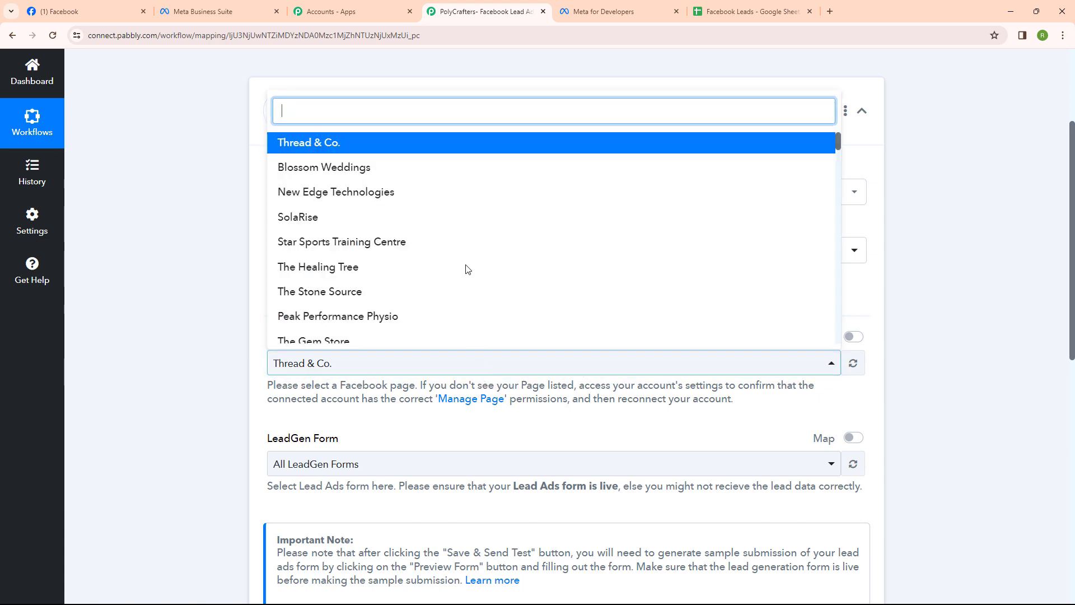
type("Pol")
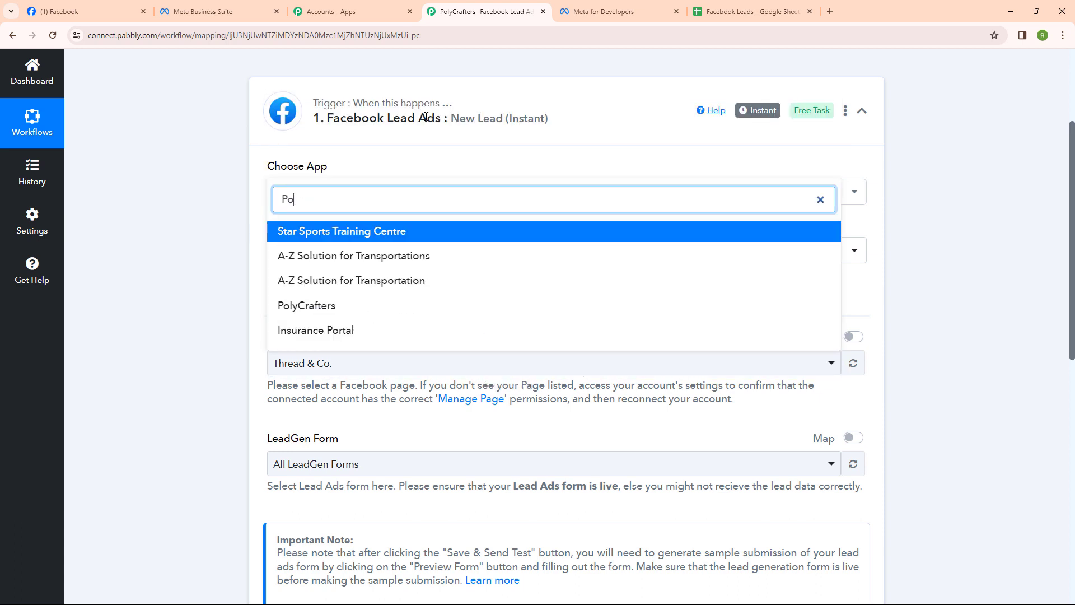
left_click(378, 332)
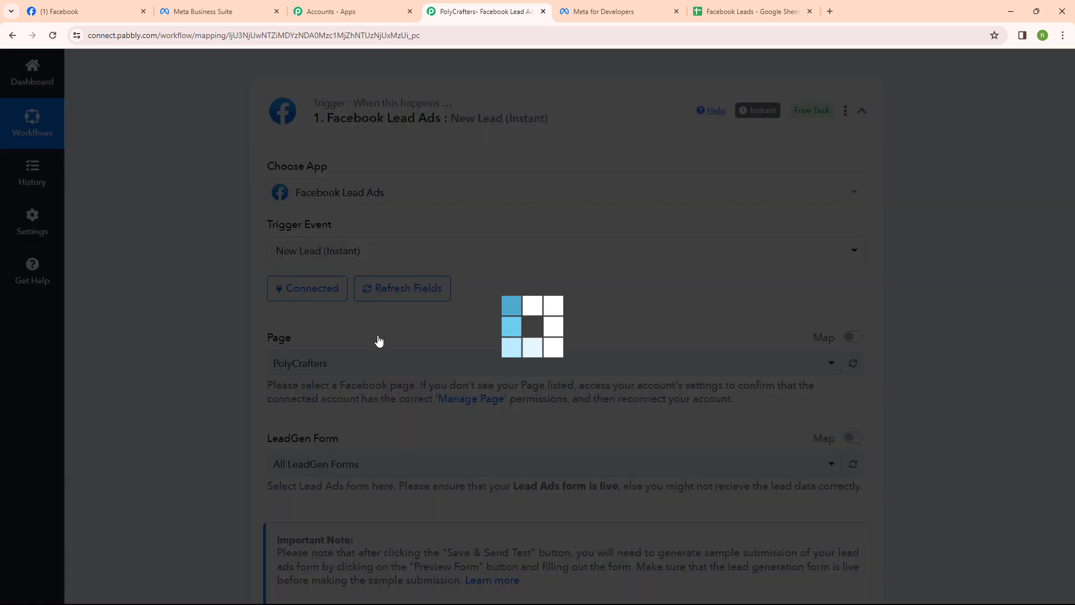
scroll(431, 348, "down", 1)
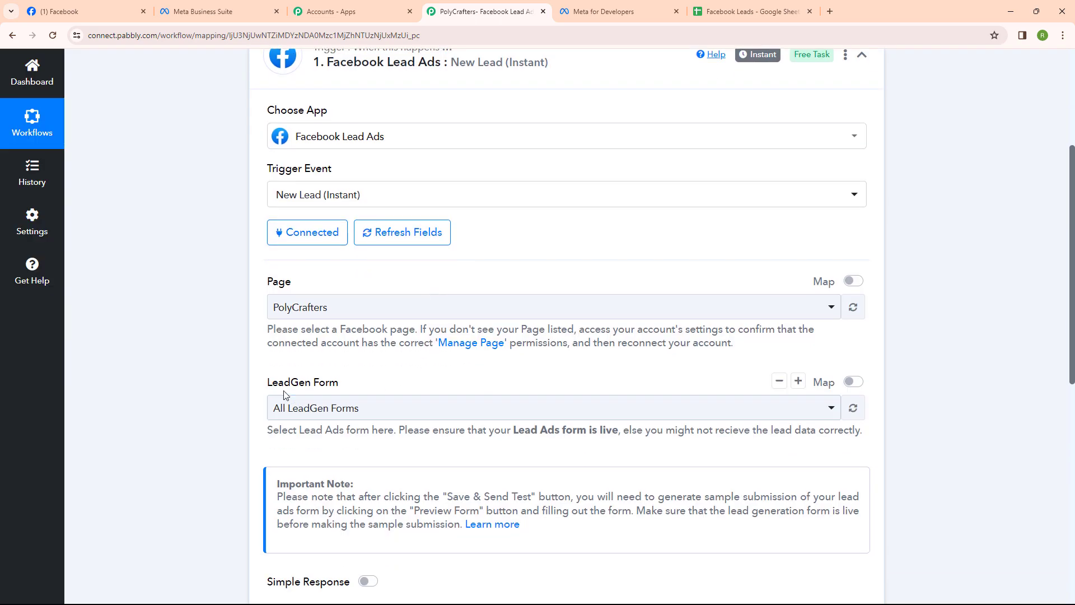
Step: After checking the lead forms in Meta Business Suite, choose PolyCrafter Lead Form as the LeadGen form
left_click(221, 11)
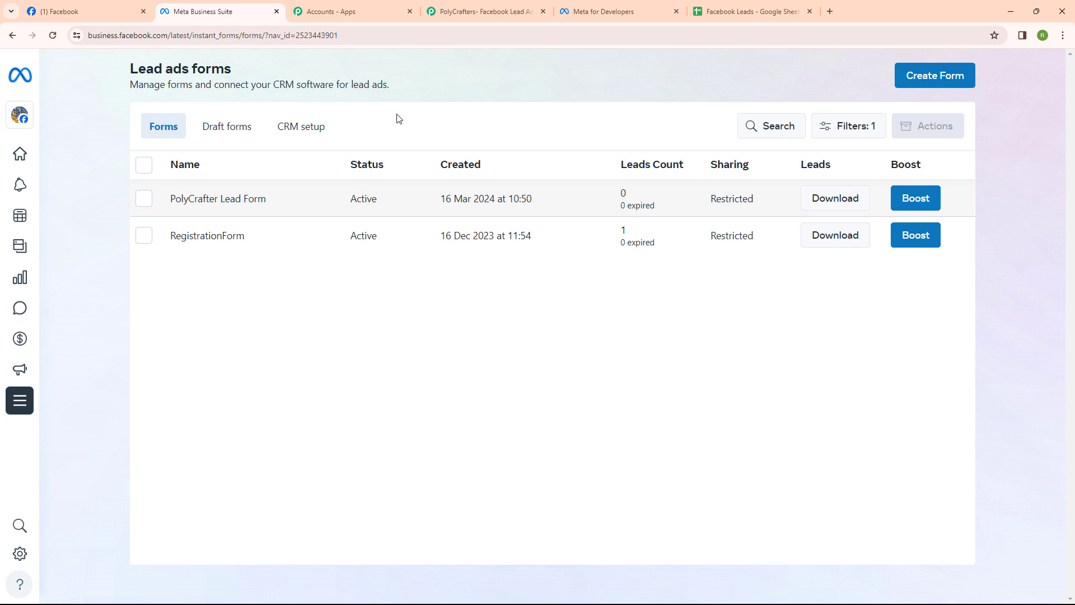
left_click(469, 12)
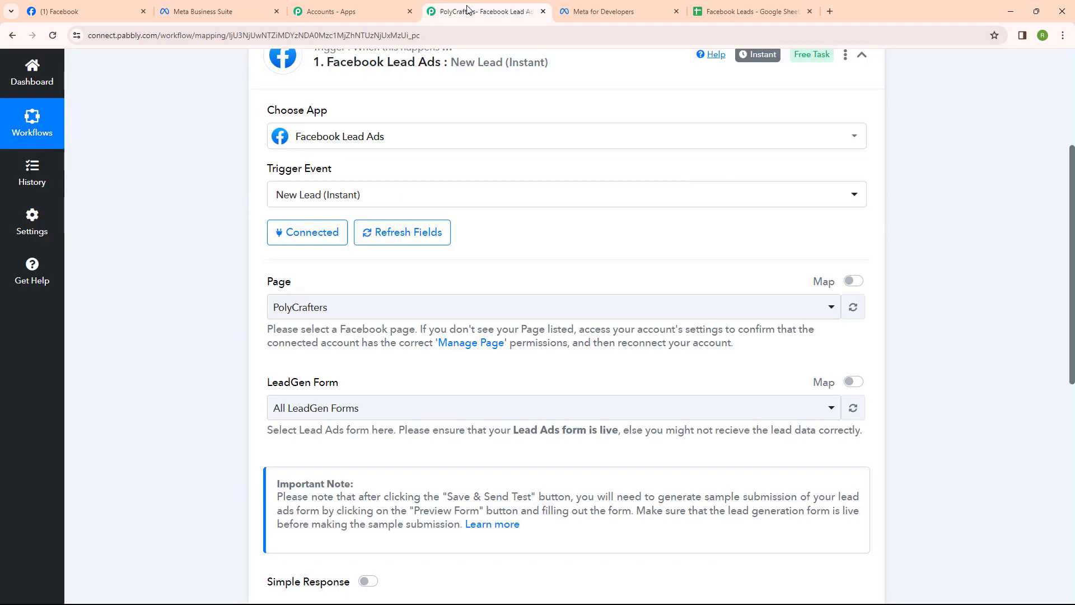
left_click(306, 409)
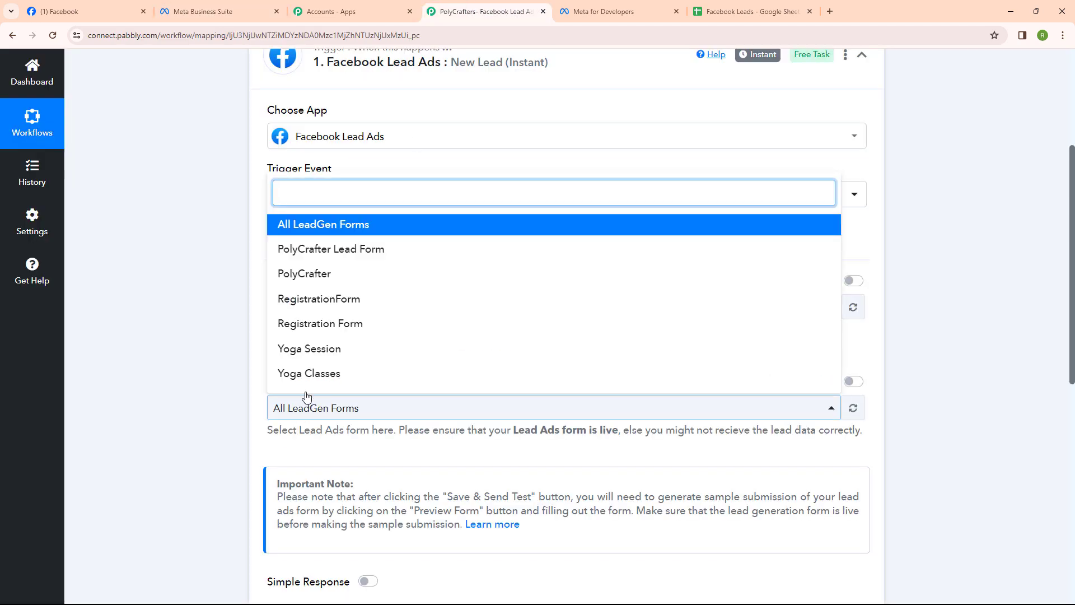
left_click(351, 256)
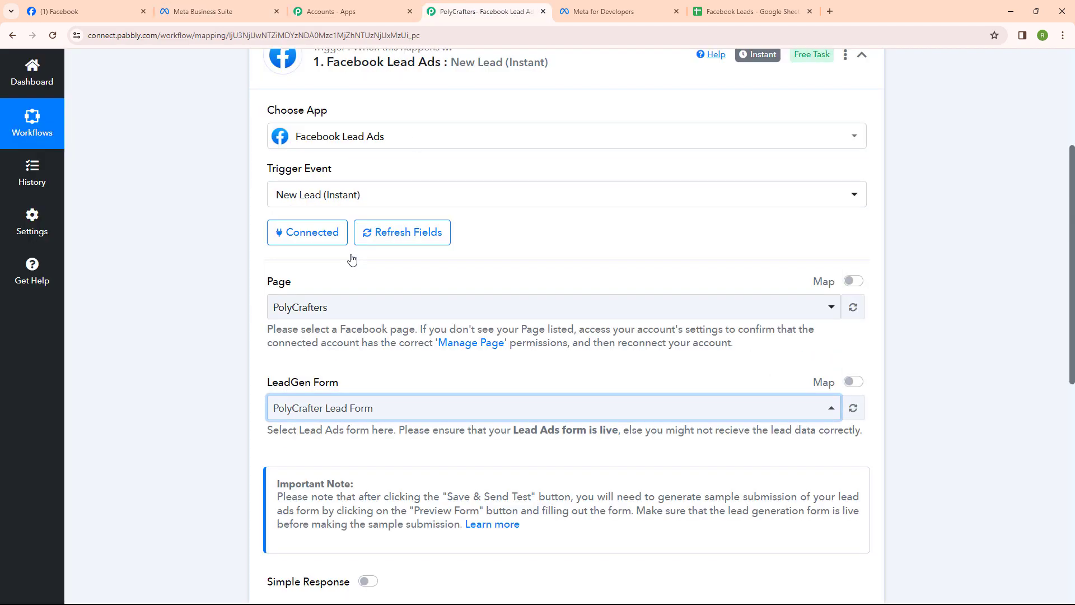
left_click(403, 410)
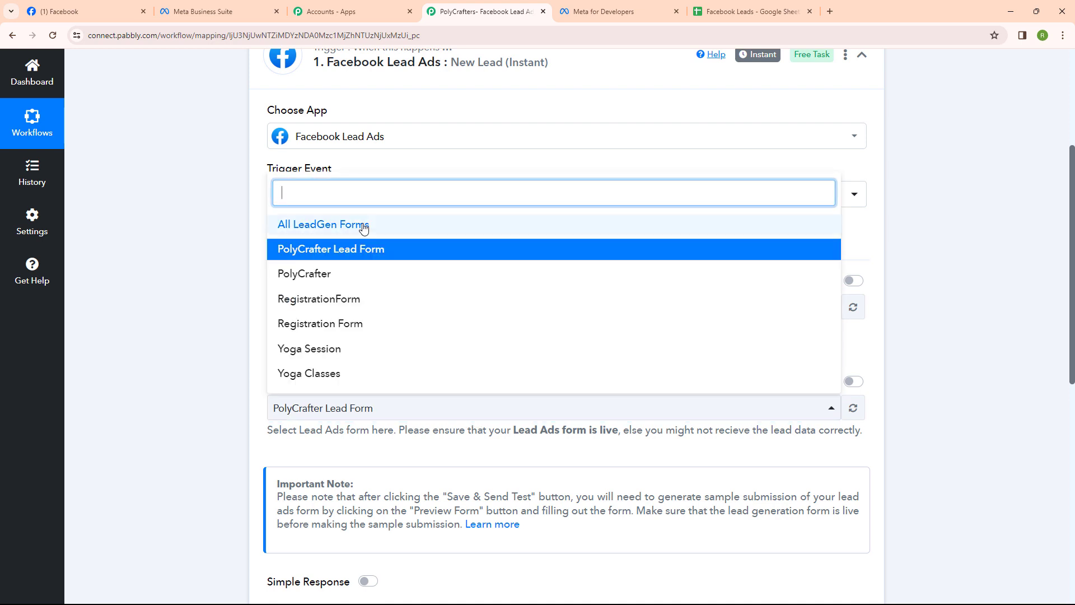
left_click(180, 286)
scroll(444, 377, "down", 4)
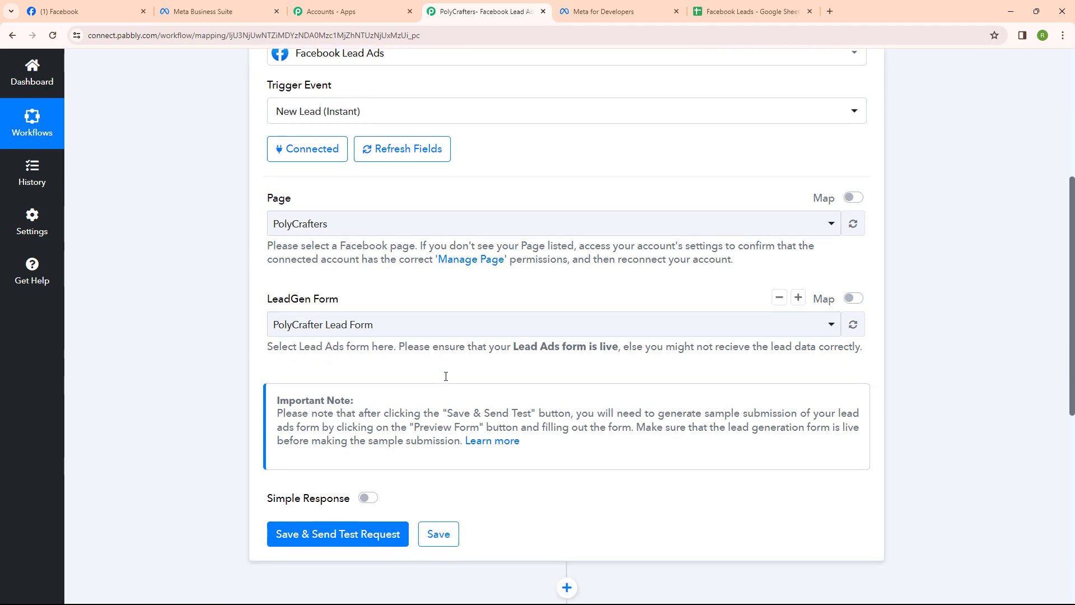
Step: Save the trigger with a test request and switch to the Meta for Developers tab
left_click(345, 396)
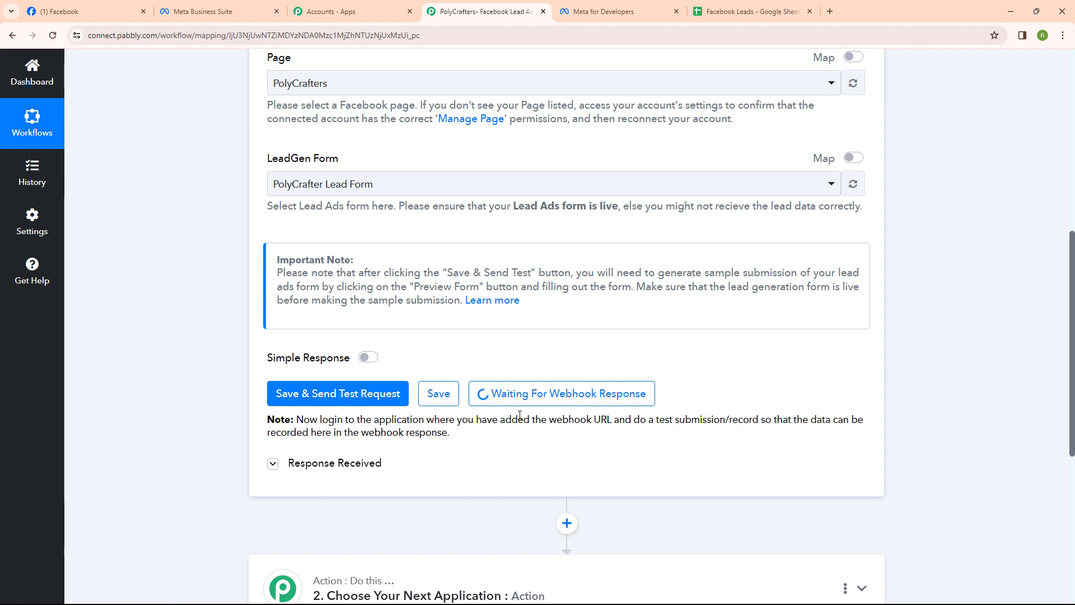
left_click(586, 8)
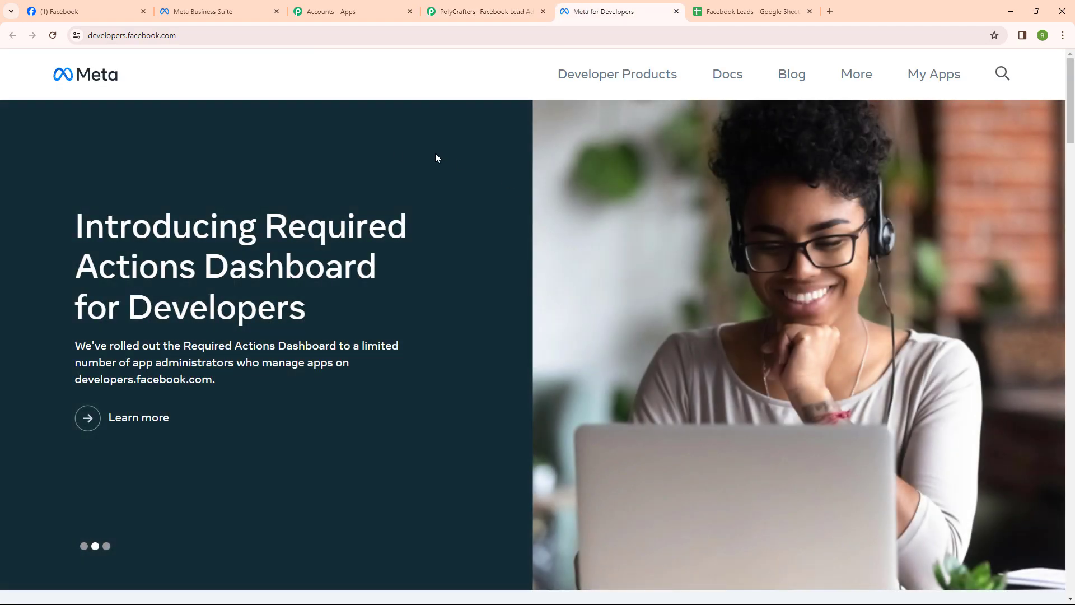
Step: Open the Lead Ads testing tool from Meta for Developers' Tools page
left_click(862, 77)
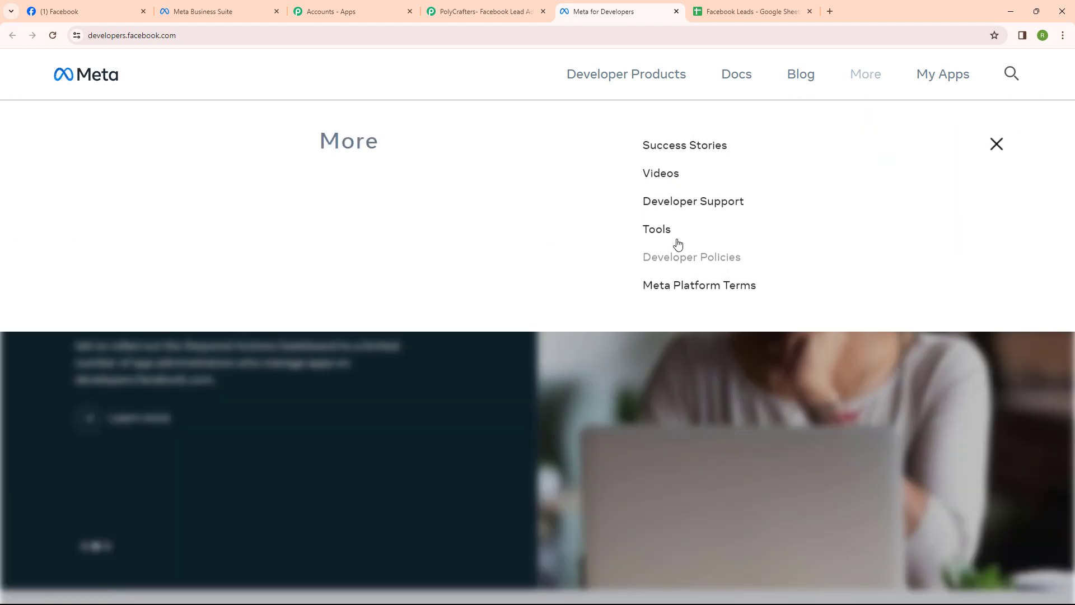
left_click(661, 236)
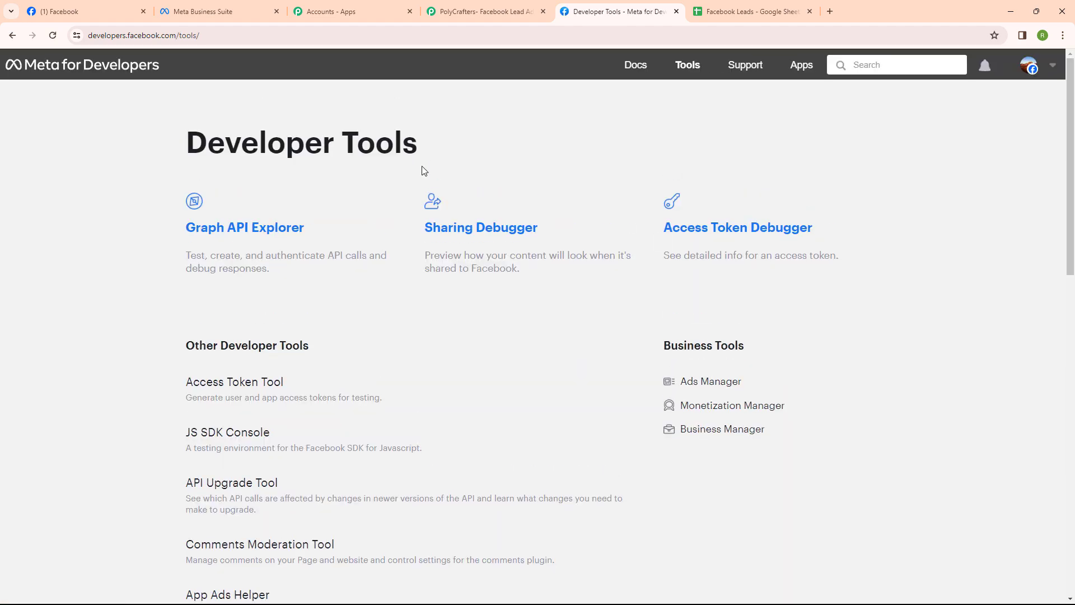
scroll(369, 355, "down", 4)
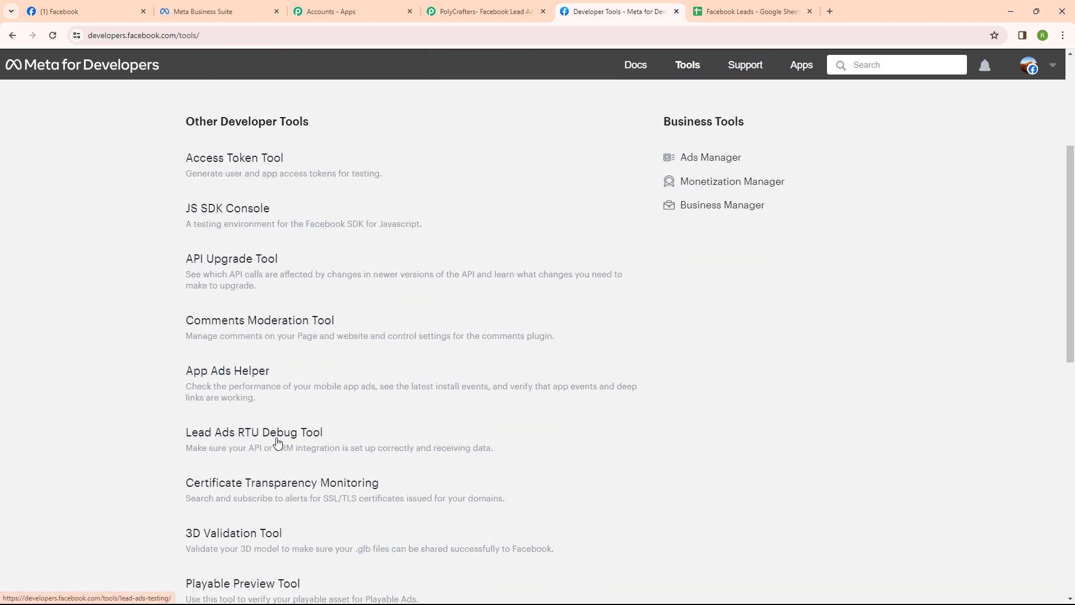
left_click(277, 441)
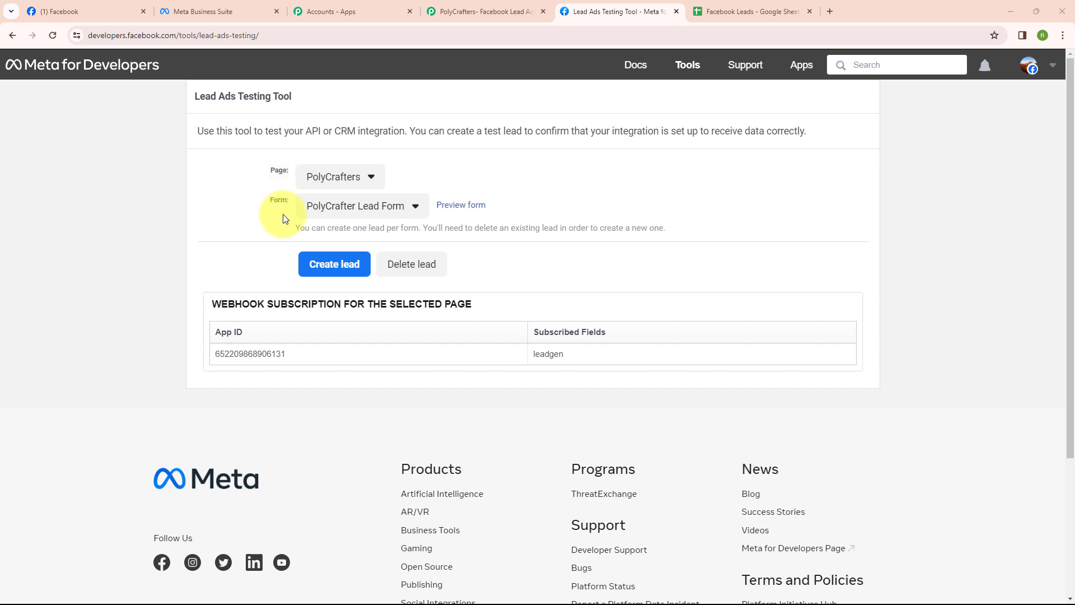
Step: Preview the PolyCrafter Lead Form, submit the test lead, and check the response in Pabbly
left_click(459, 208)
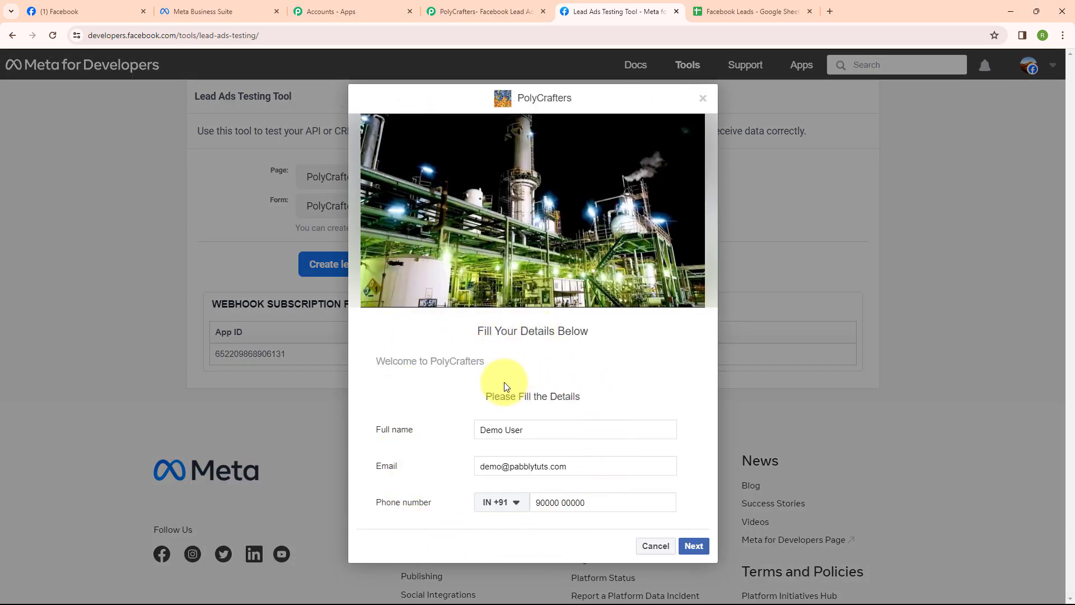
left_click(705, 553)
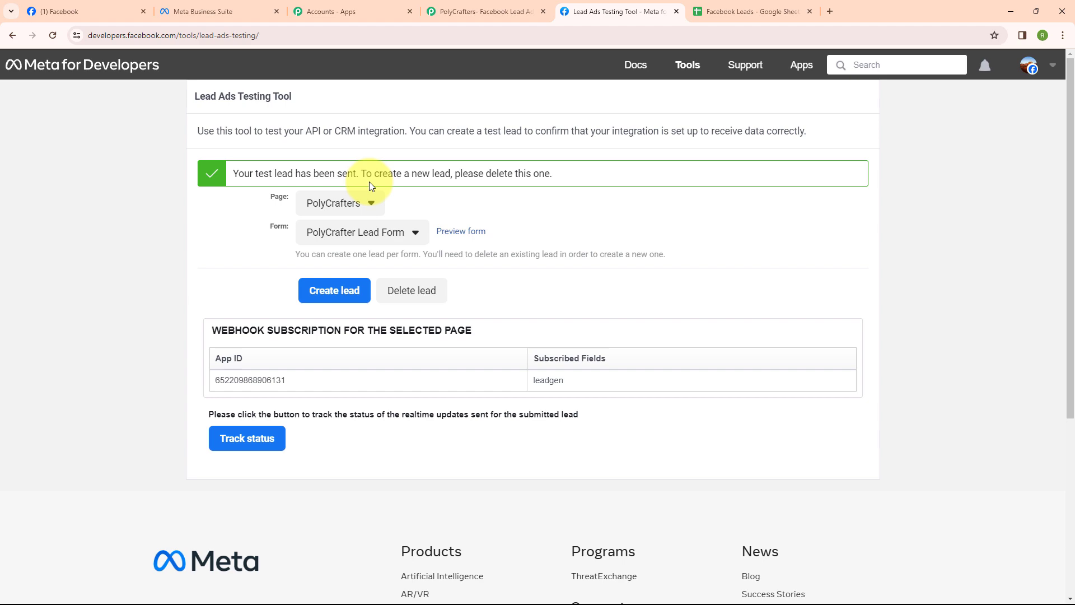
left_click(456, 8)
scroll(693, 329, "down", 3)
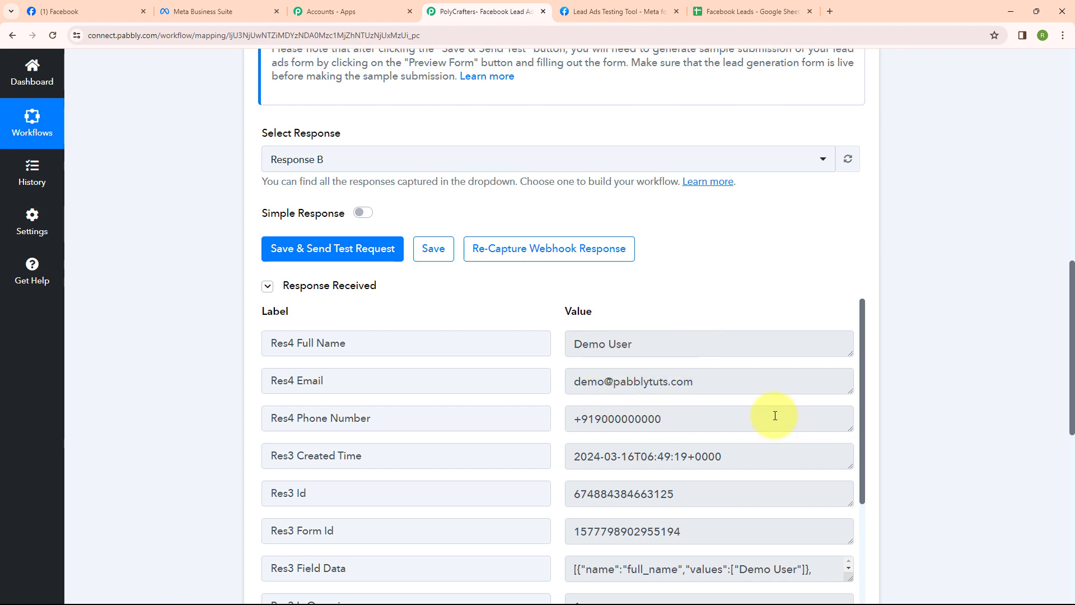
Step: Collapse the trigger, then make Google Sheets (searched 'Goo') the action app with the Add New Row event
scroll(772, 412, "up", 10)
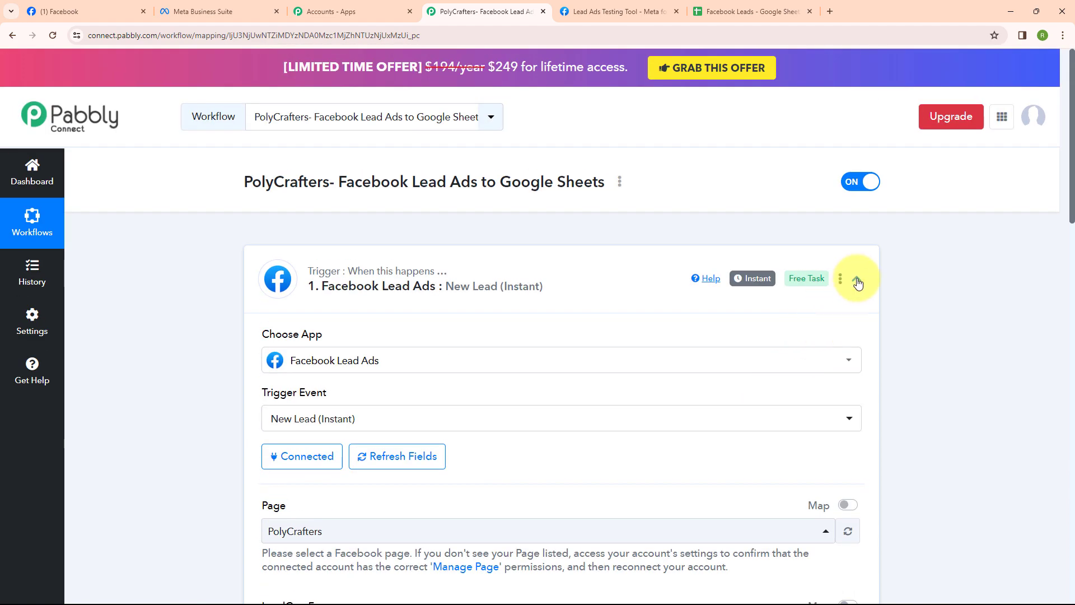
left_click(857, 280)
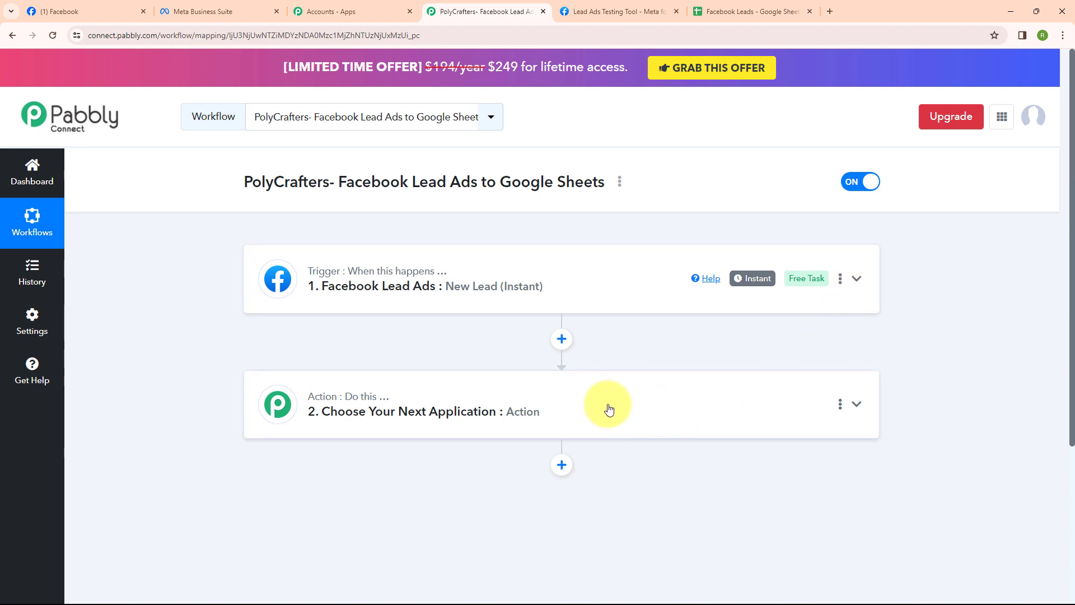
left_click(609, 410)
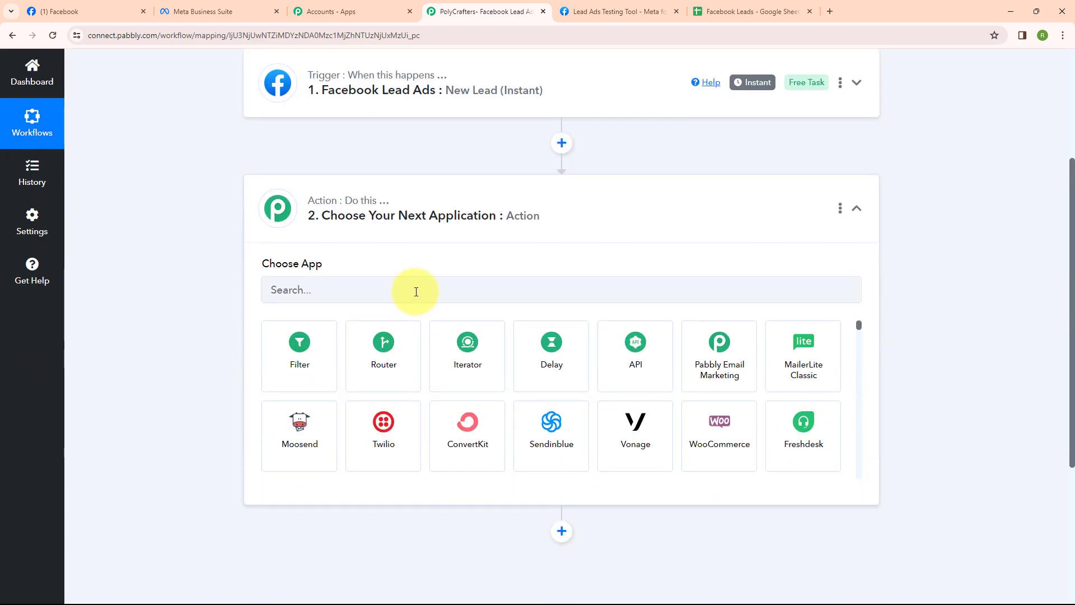
left_click(416, 292)
type("Goo")
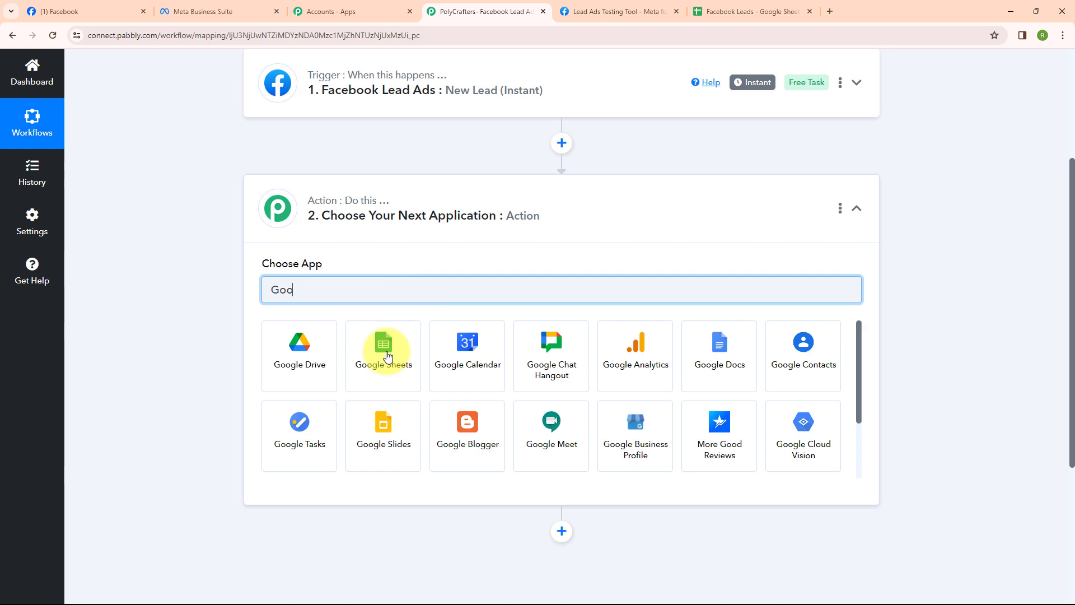
left_click(385, 376)
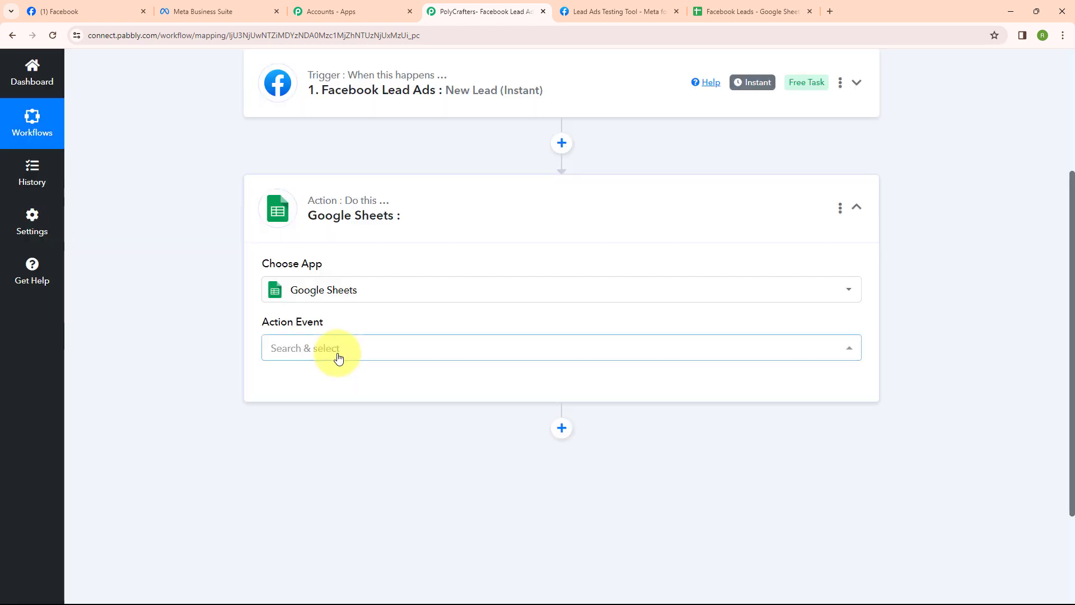
left_click(336, 350)
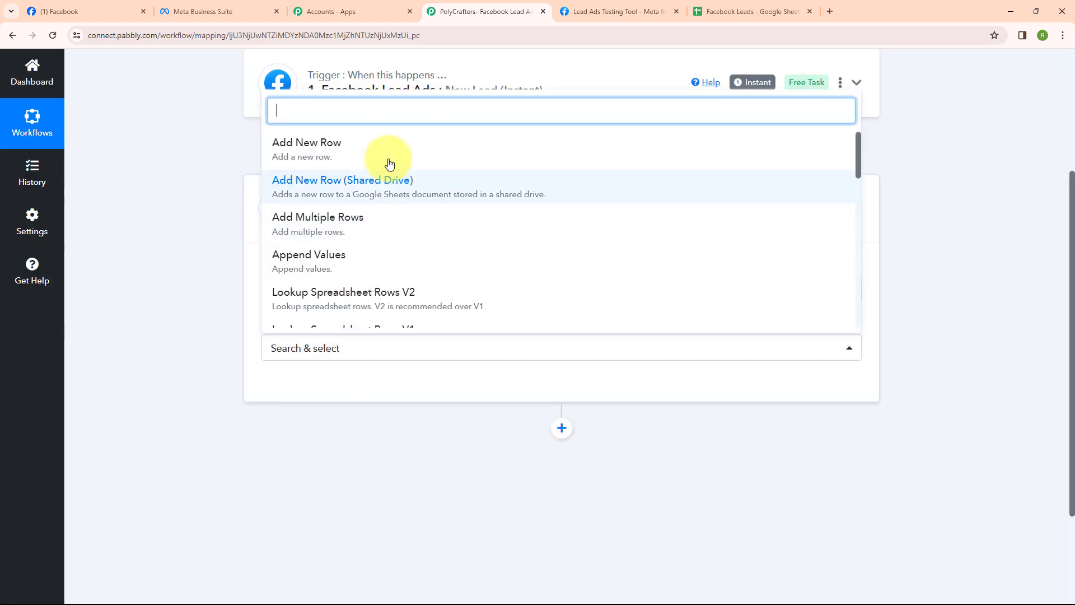
left_click(394, 152)
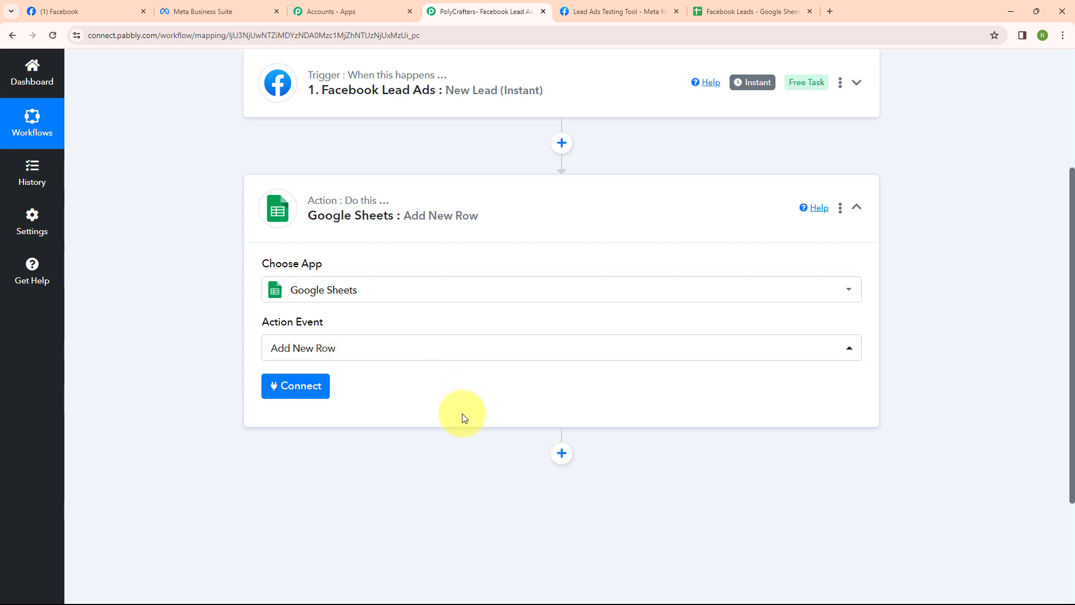
Step: Add a new Google Sheets connection by signing in with a Google account and allowing access
left_click(276, 397)
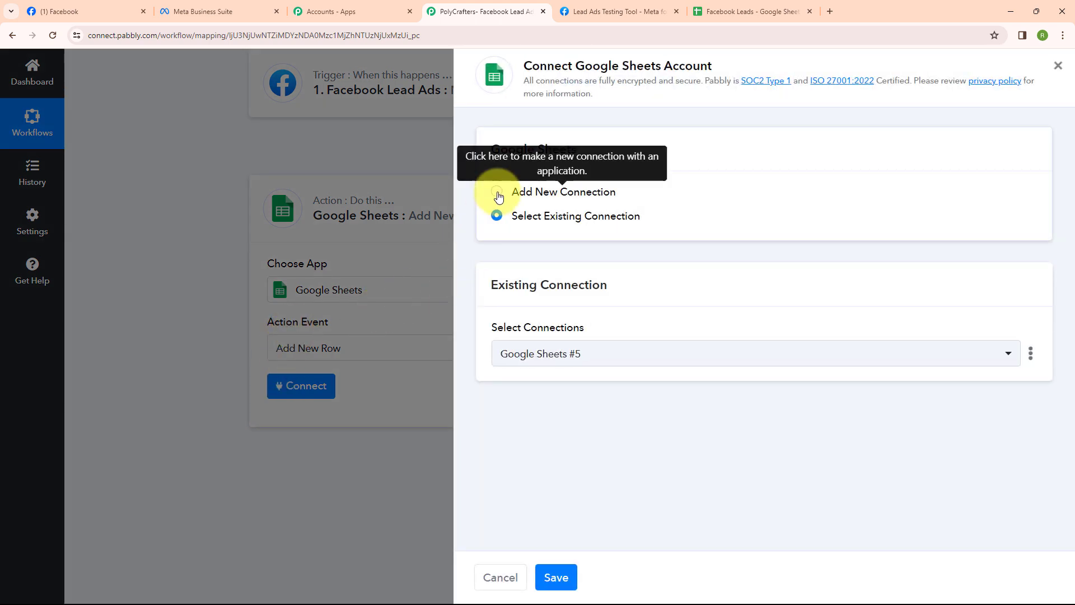
left_click(497, 193)
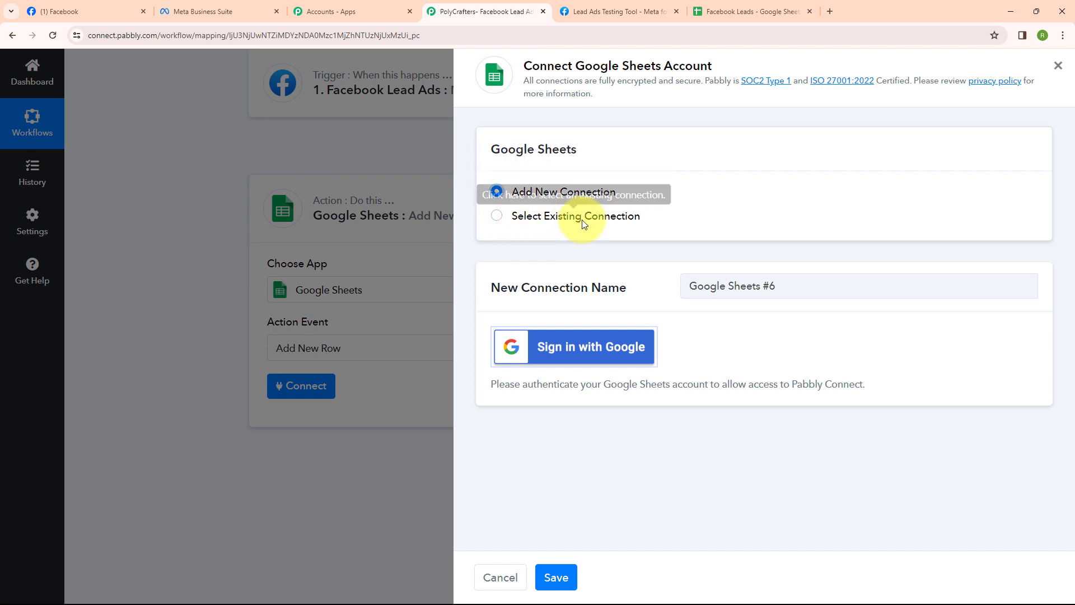
left_click(582, 351)
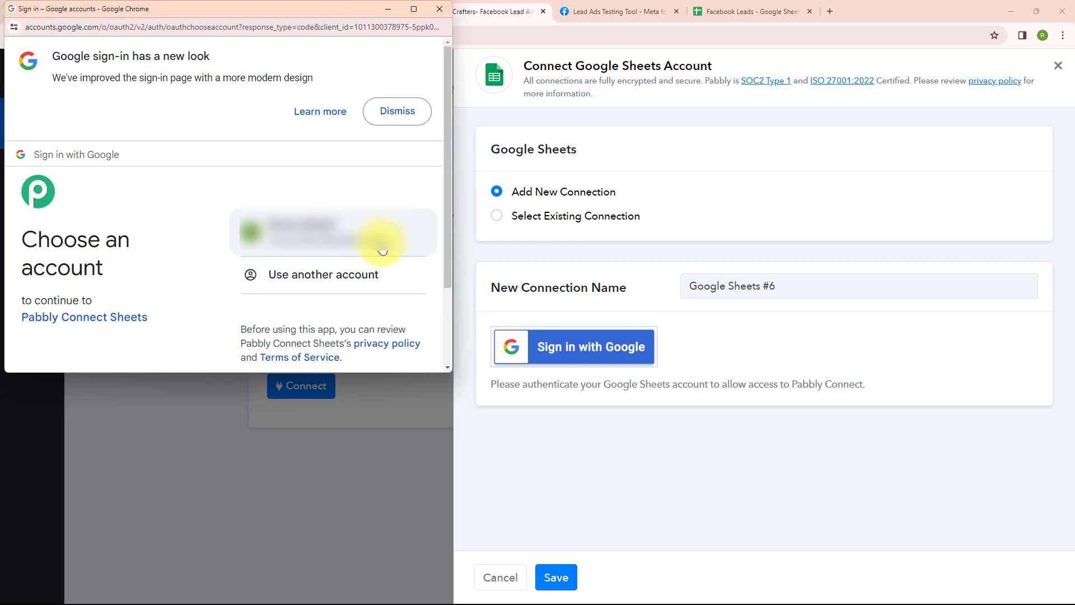
left_click(383, 251)
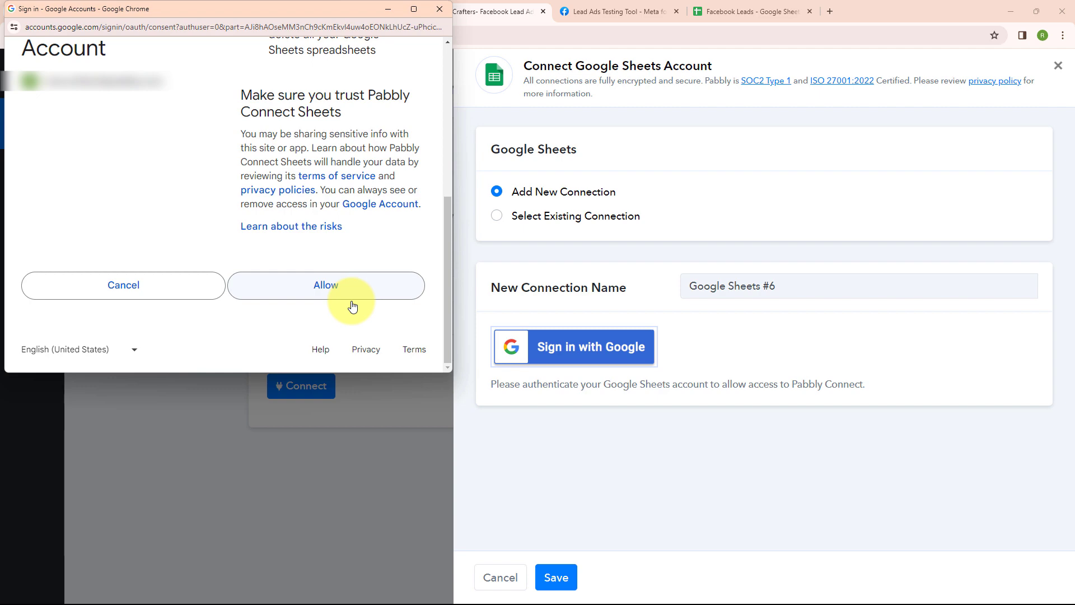
left_click(352, 305)
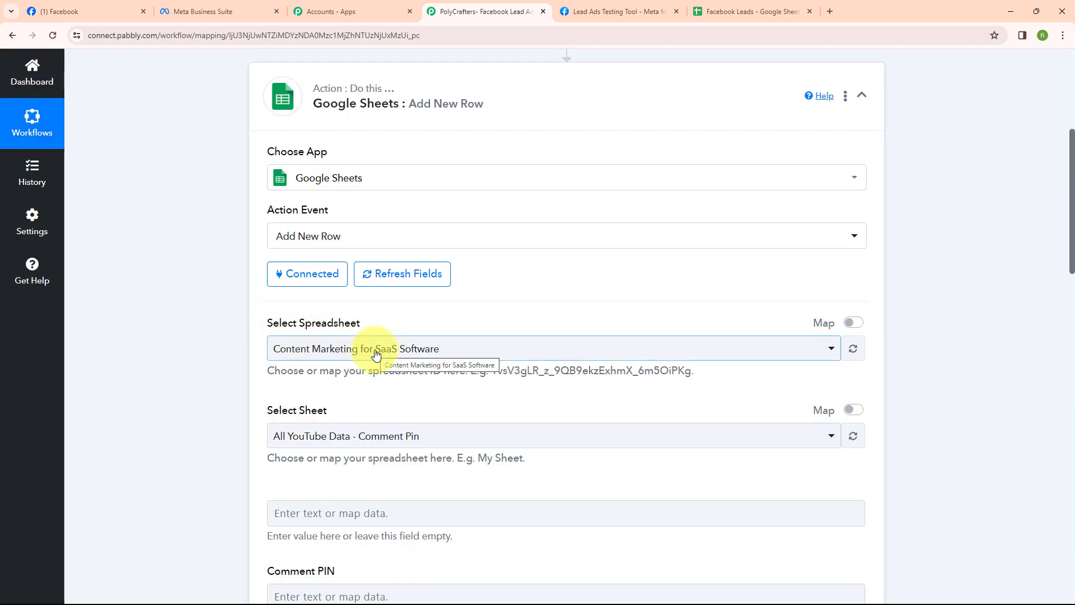
Step: After checking the sheet headers, target the Facebook Leads spreadsheet and Sheet1, then start mapping the Name field
left_click(777, 7)
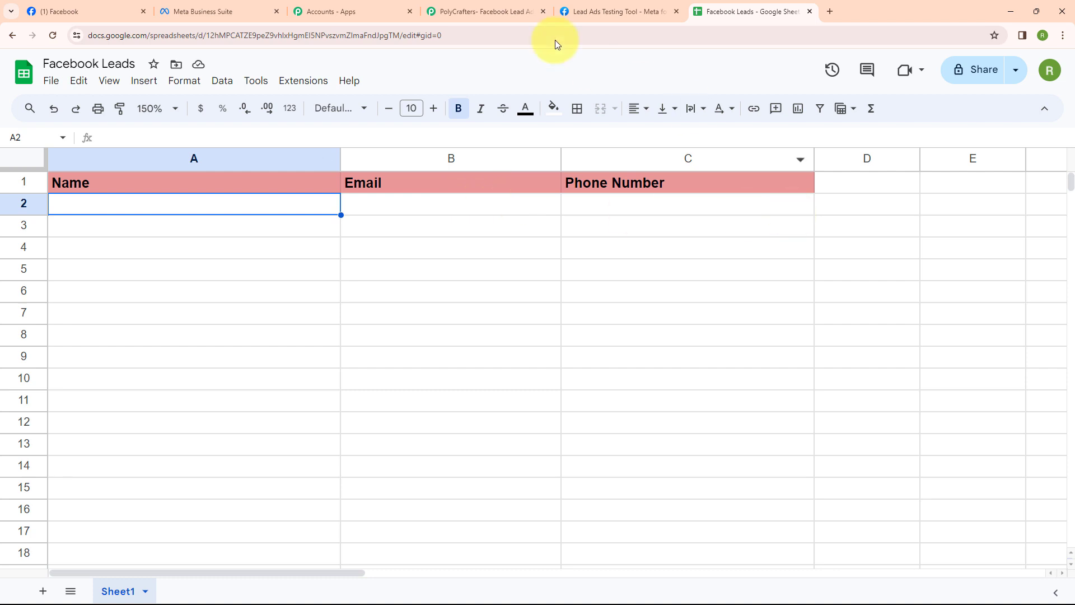
left_click(455, 6)
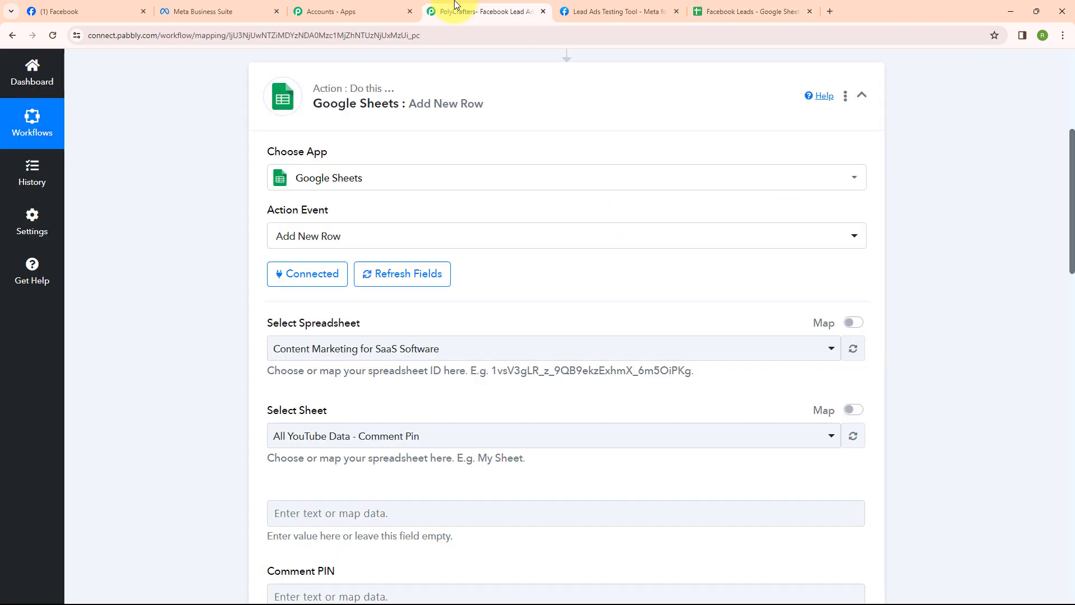
left_click(396, 348)
left_click(380, 439)
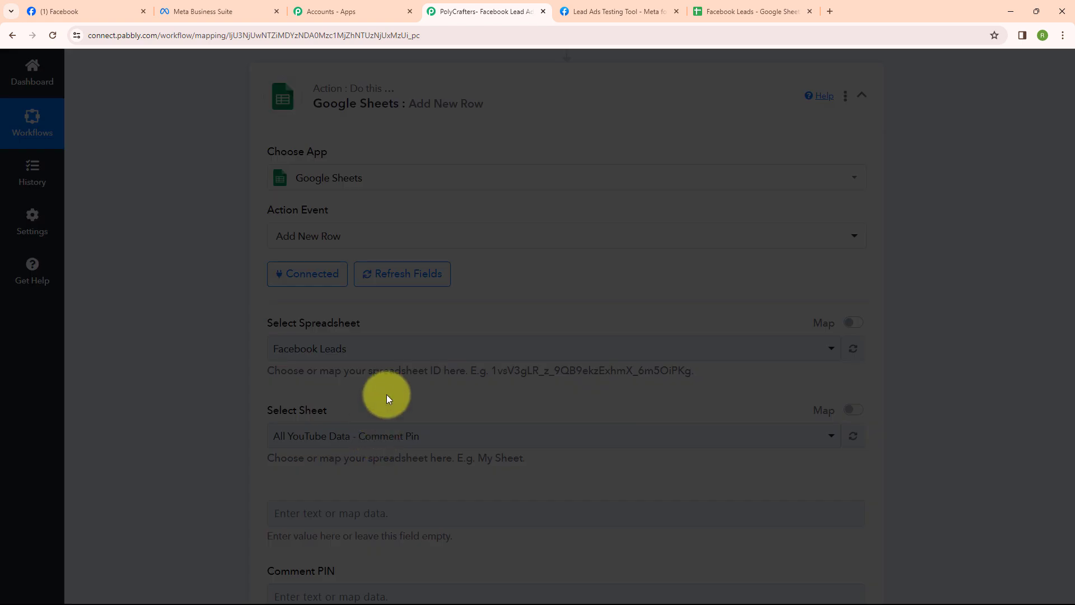
scroll(386, 381, "down", 2)
left_click(390, 325)
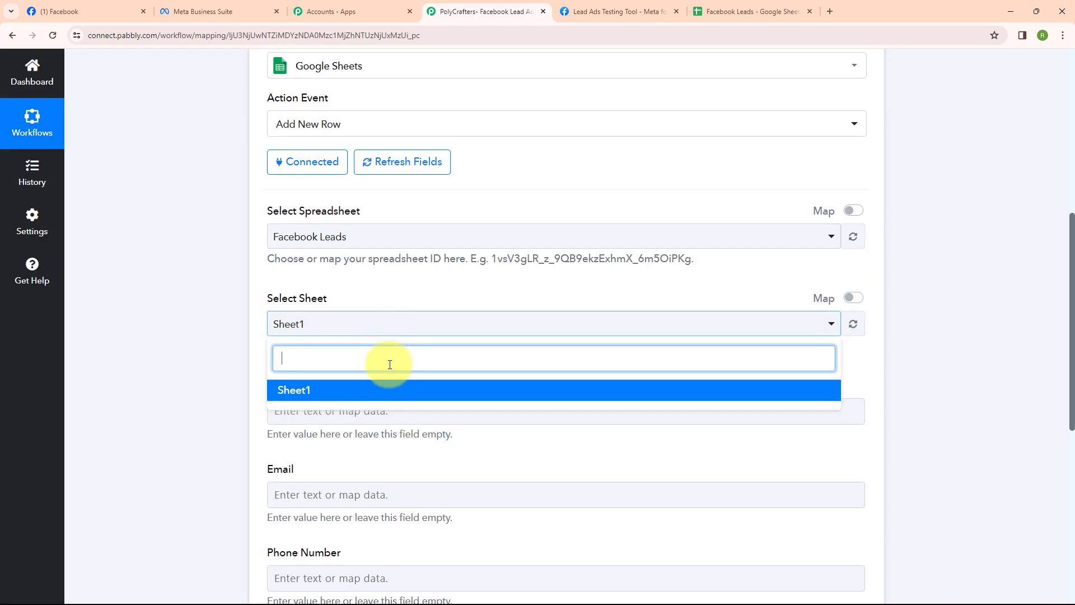
left_click(384, 388)
scroll(385, 387, "down", 2)
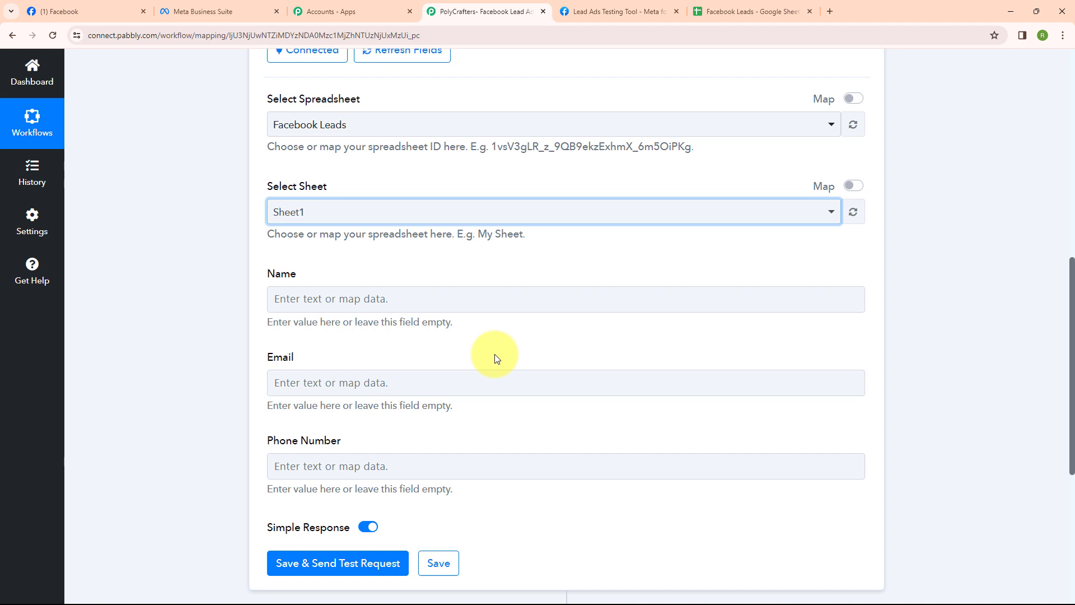
left_click(317, 298)
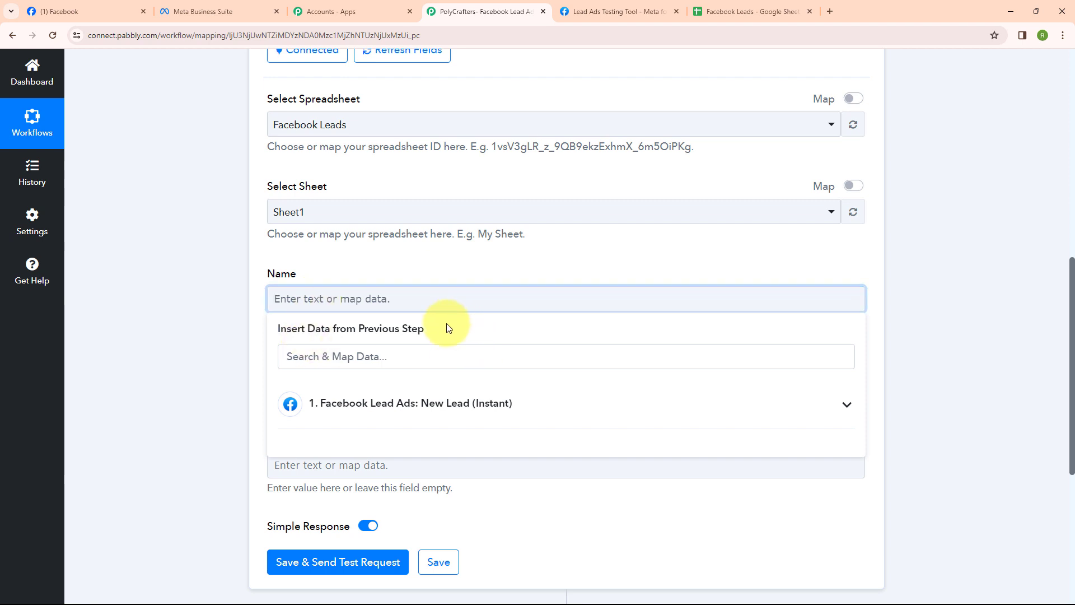
Step: Map the Name and Email fields to the Facebook lead's Full Name and Email
left_click(397, 405)
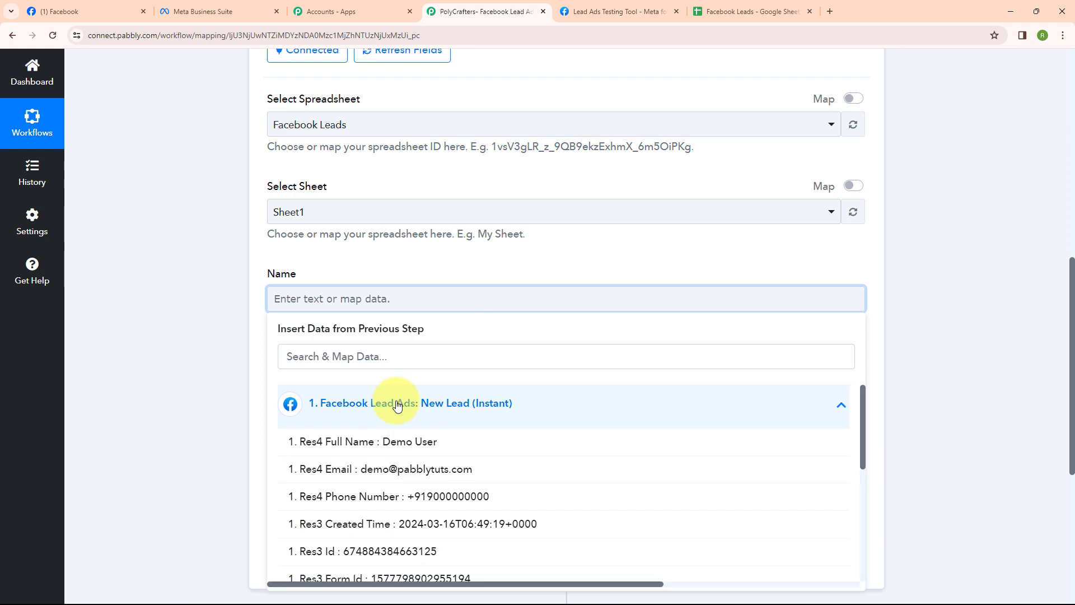
left_click(391, 441)
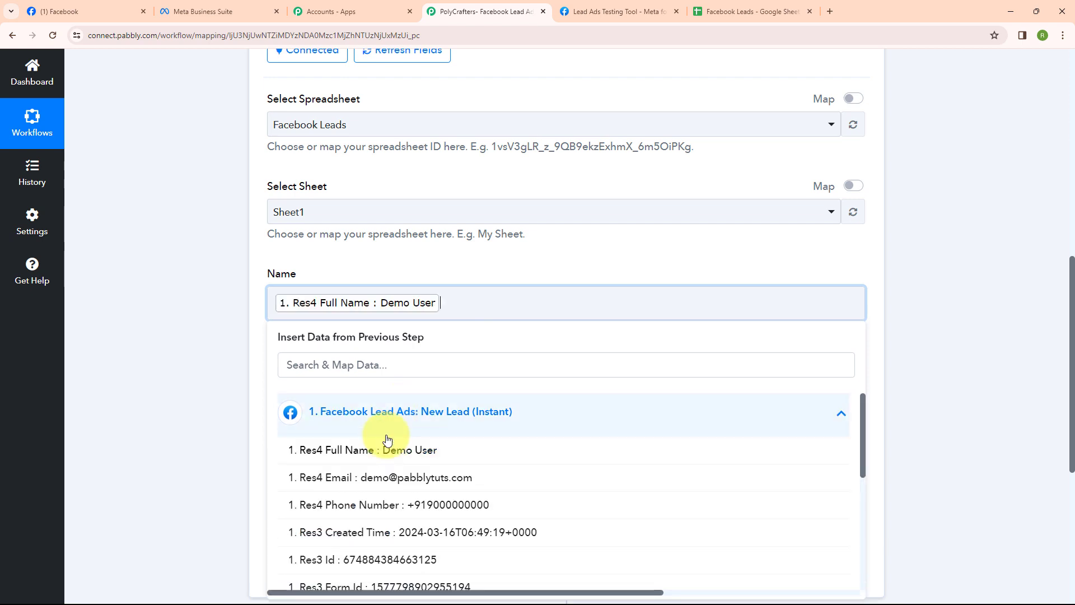
left_click(236, 385)
left_click(343, 389)
left_click(360, 492)
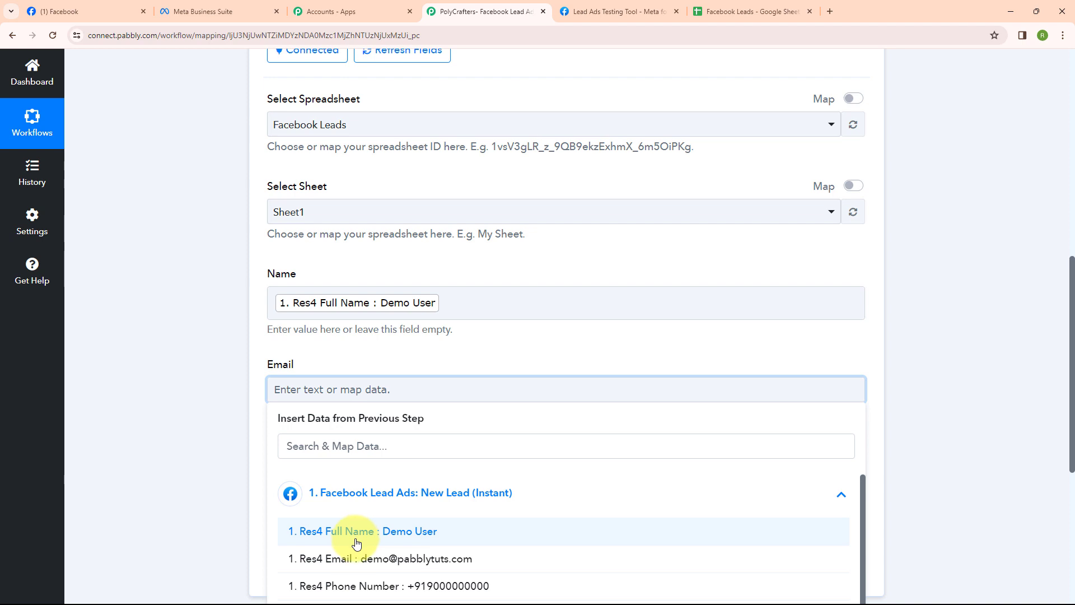
left_click(353, 557)
scroll(391, 439, "down", 1)
Step: Map Phone Number to the lead's phone number, then save and send a test request
left_click(377, 425)
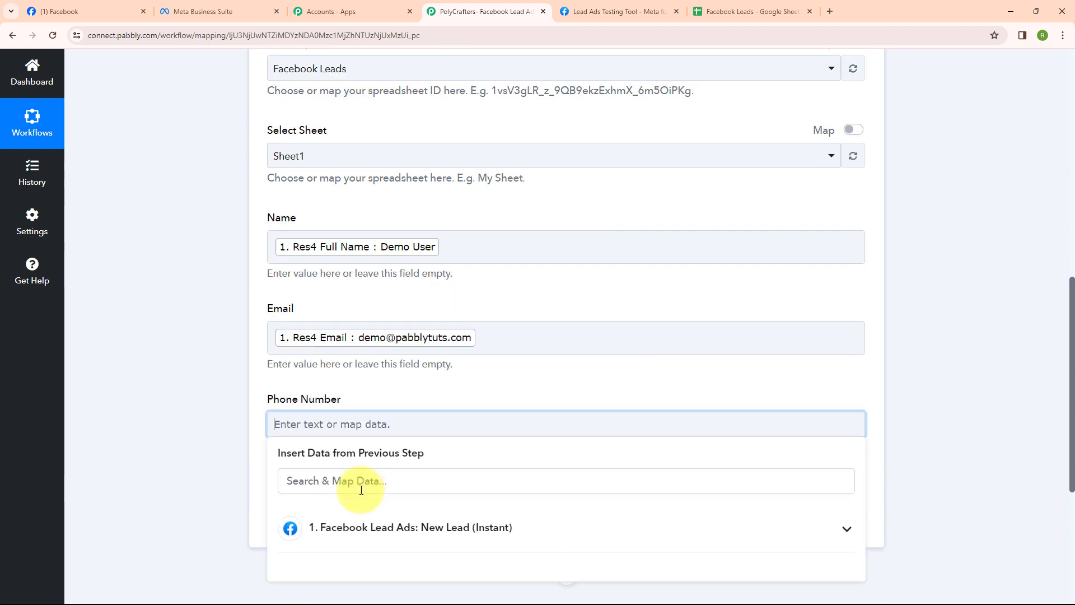
left_click(344, 527)
scroll(331, 582, "down", 1)
left_click(306, 561)
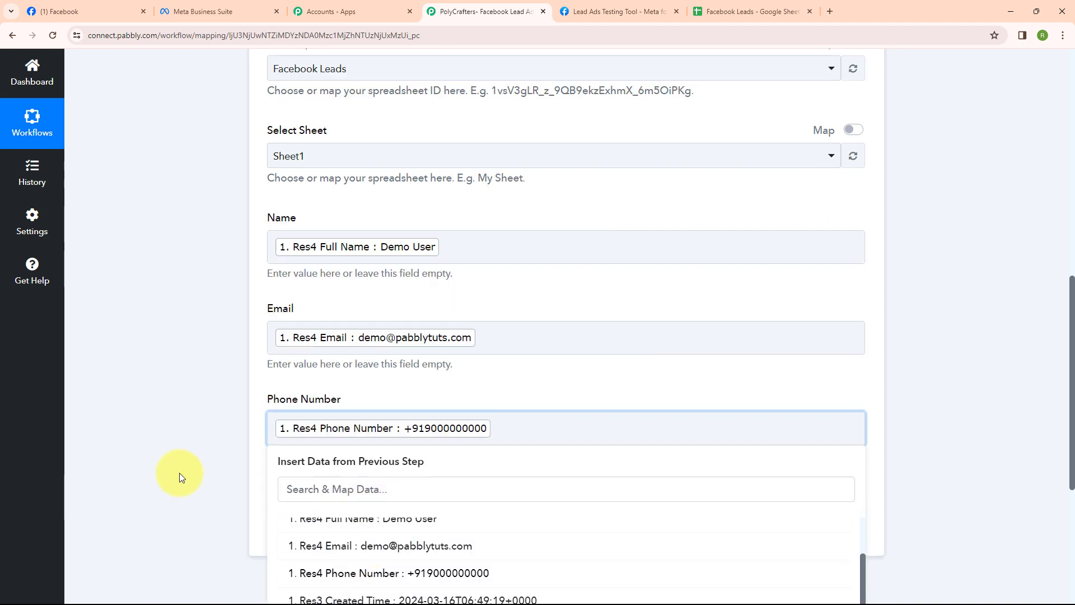
left_click(179, 476)
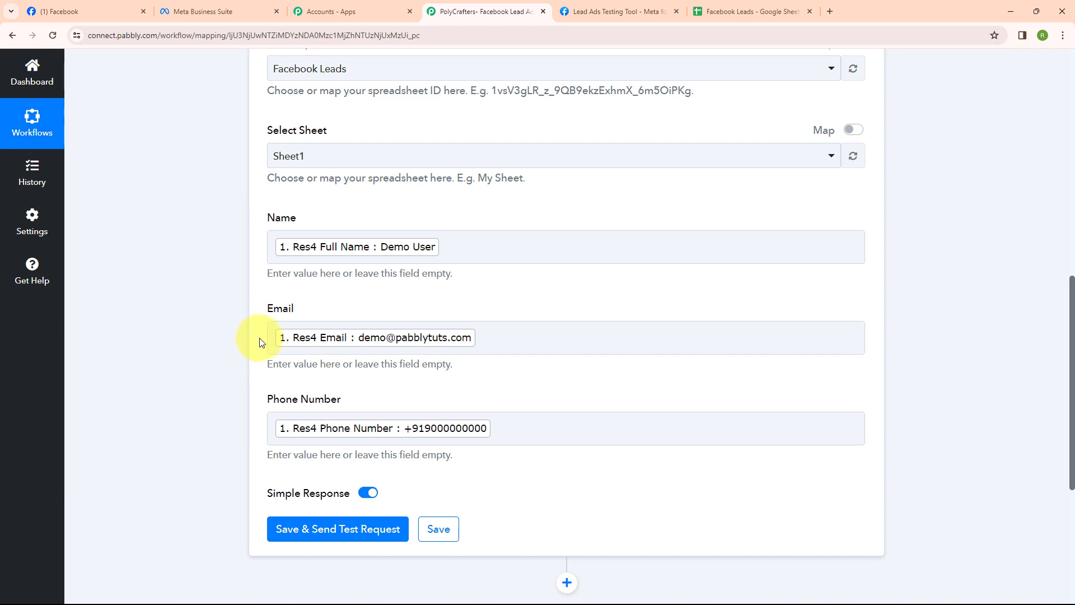
left_click(301, 526)
Step: Review the test response showing one row added to Sheet1, then check the Facebook Leads sheet
scroll(526, 424, "down", 6)
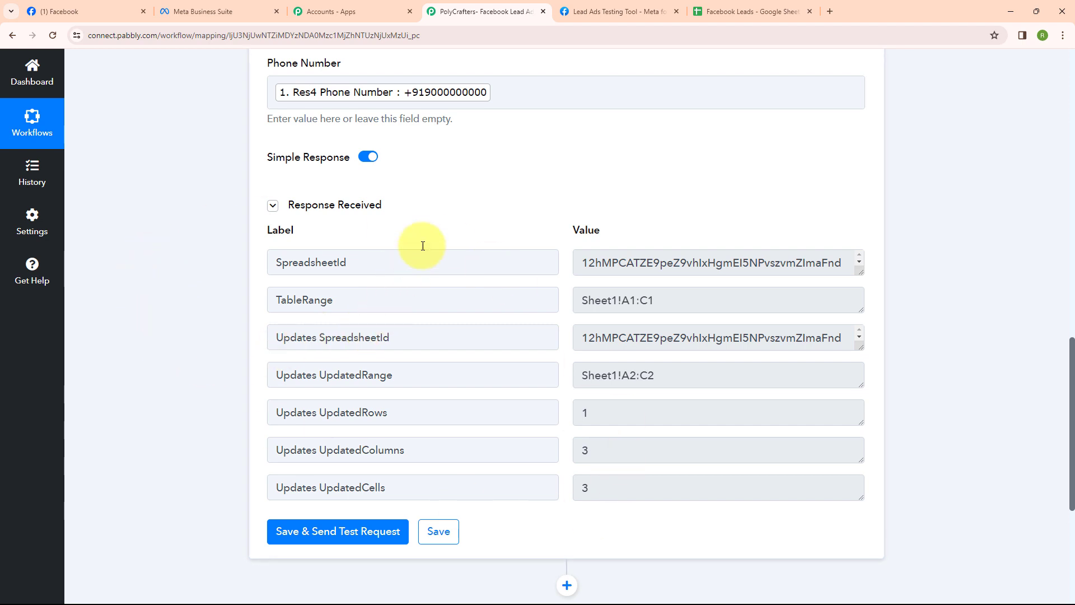
left_click(707, 10)
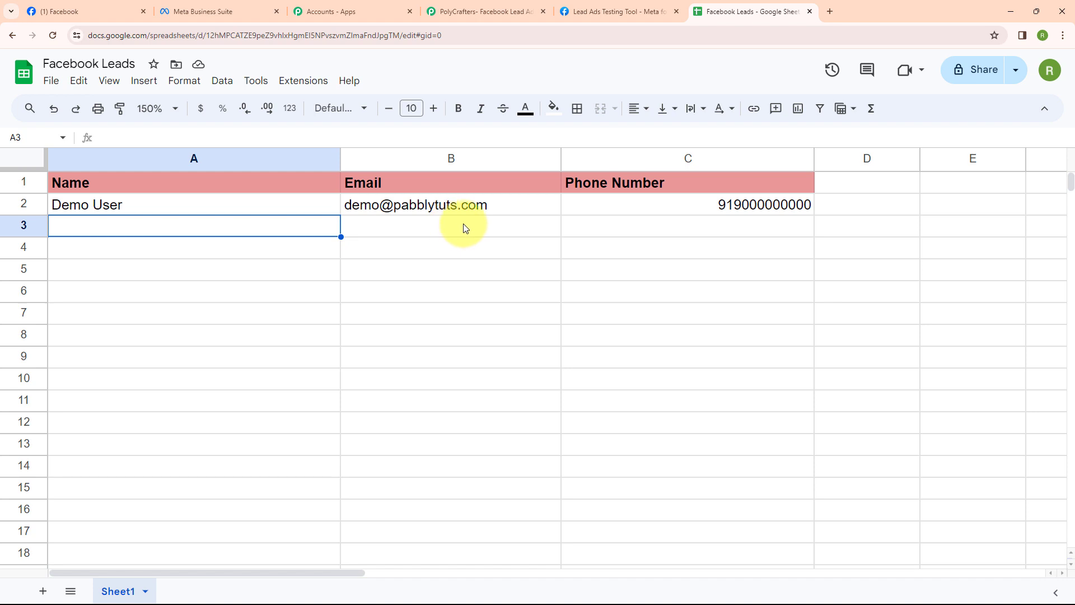
Step: Return from the Facebook Leads sheet to the PolyCrafters workflow in Pabbly Connect
left_click(477, 14)
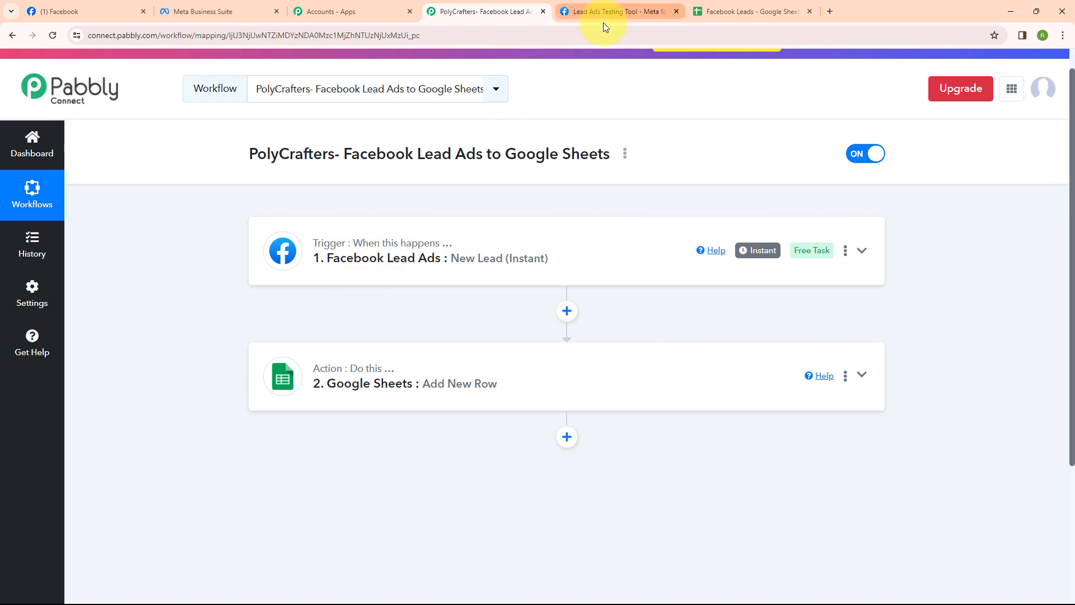
Step: Switch to Meta's Lead Ads Testing Tool for the PolyCrafter Lead Form
left_click(566, 15)
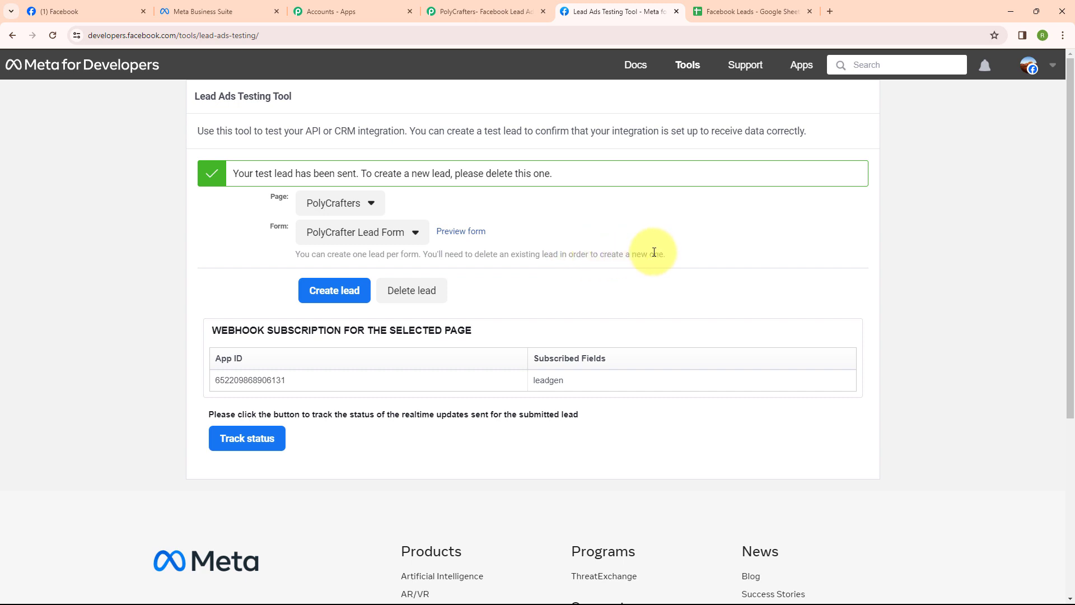
Step: Delete the old test lead, reload, and submit a new lead through the PolyCrafter Lead Form
left_click(430, 305)
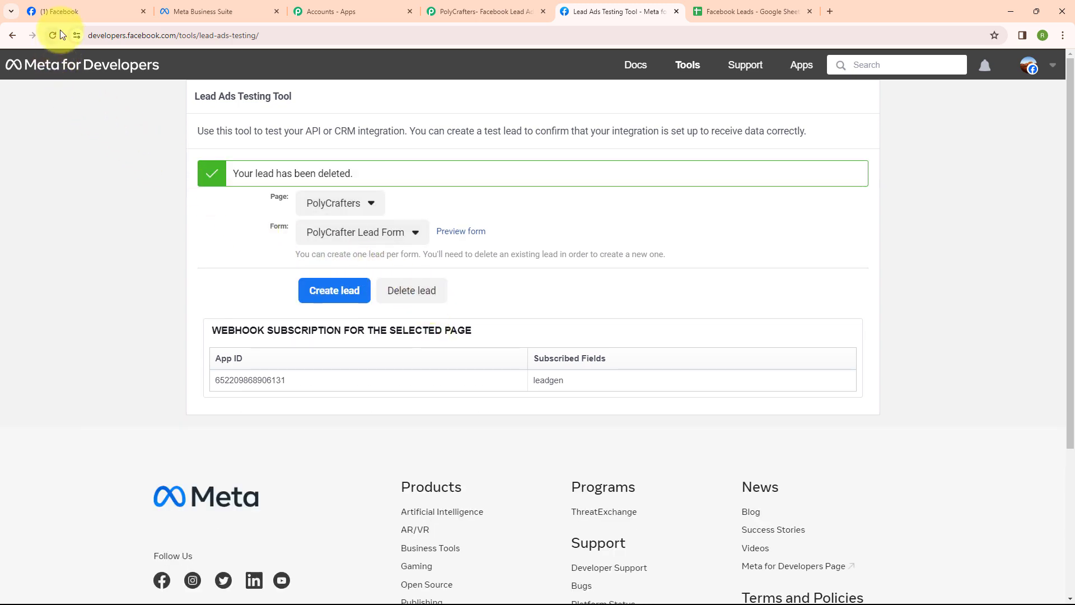
left_click(54, 36)
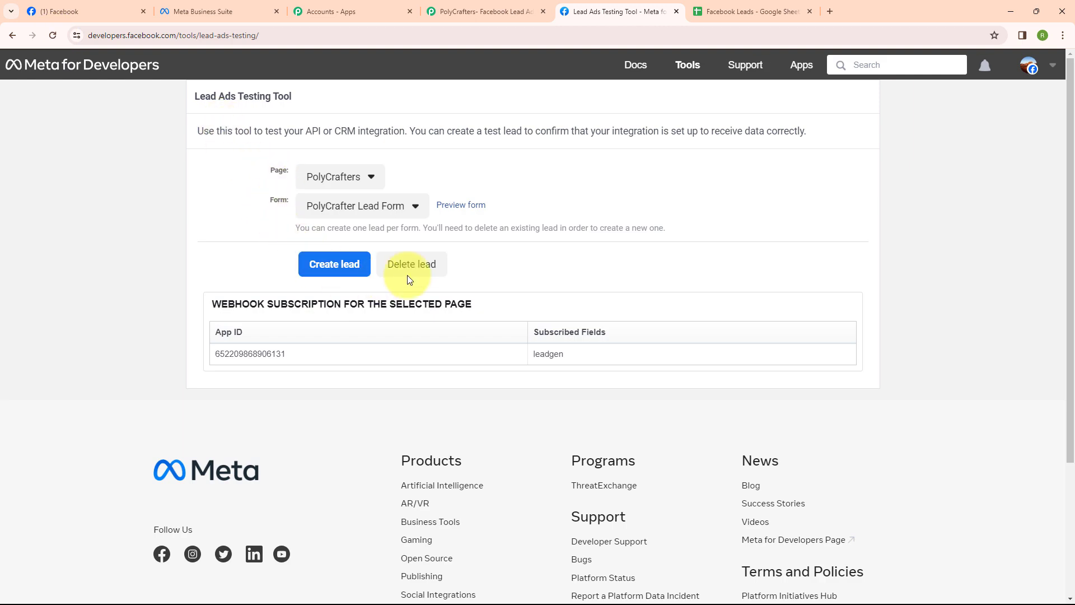
left_click(461, 205)
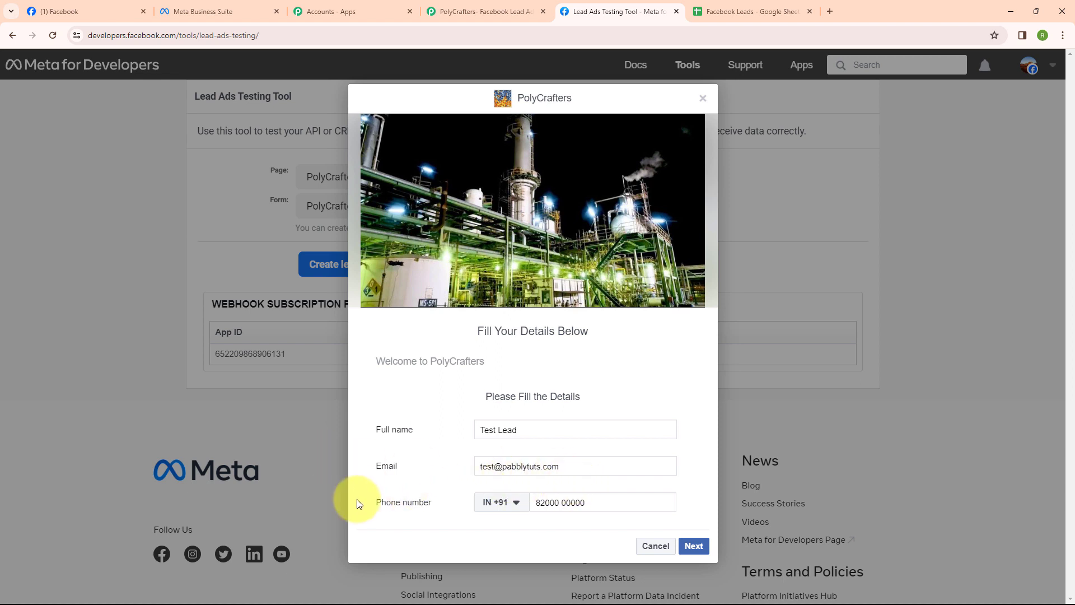
left_click(694, 545)
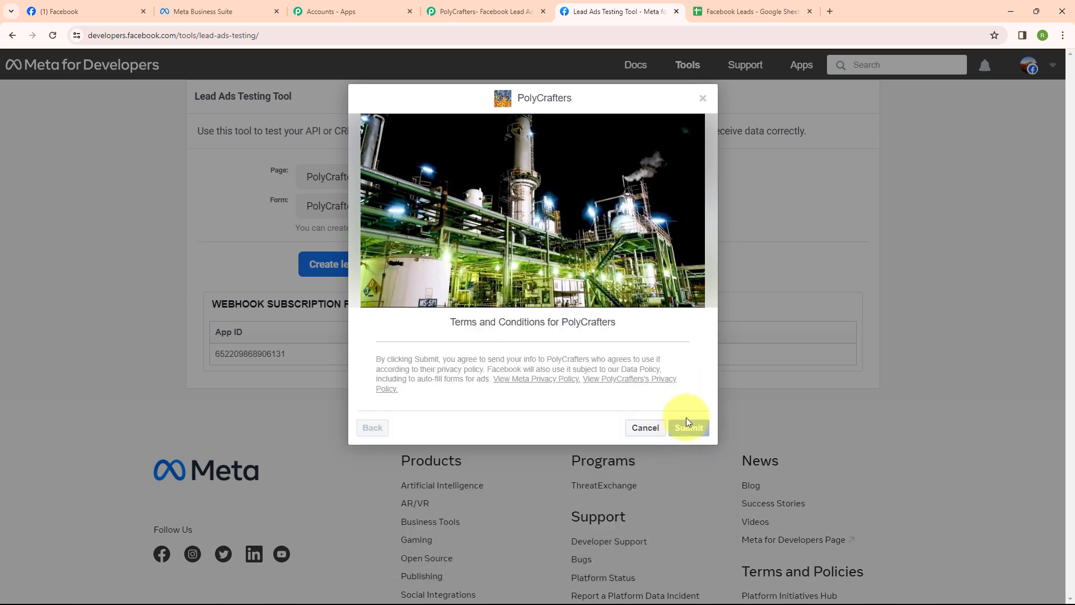
left_click(688, 422)
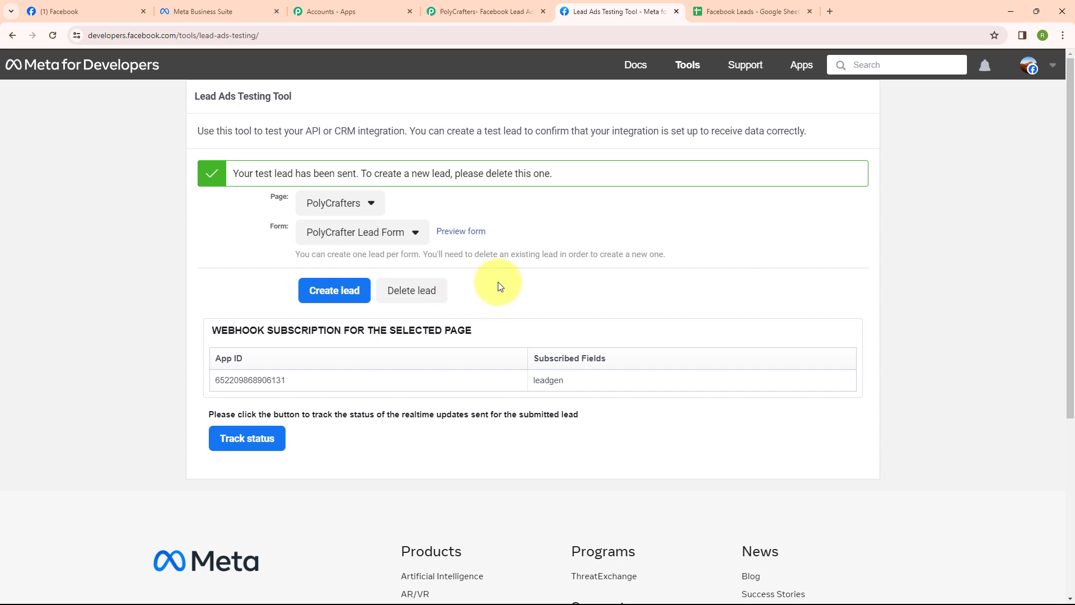
Step: Confirm Test Lead arrived in row 3 of Facebook Leads, then return to the Pabbly workflow
left_click(766, 6)
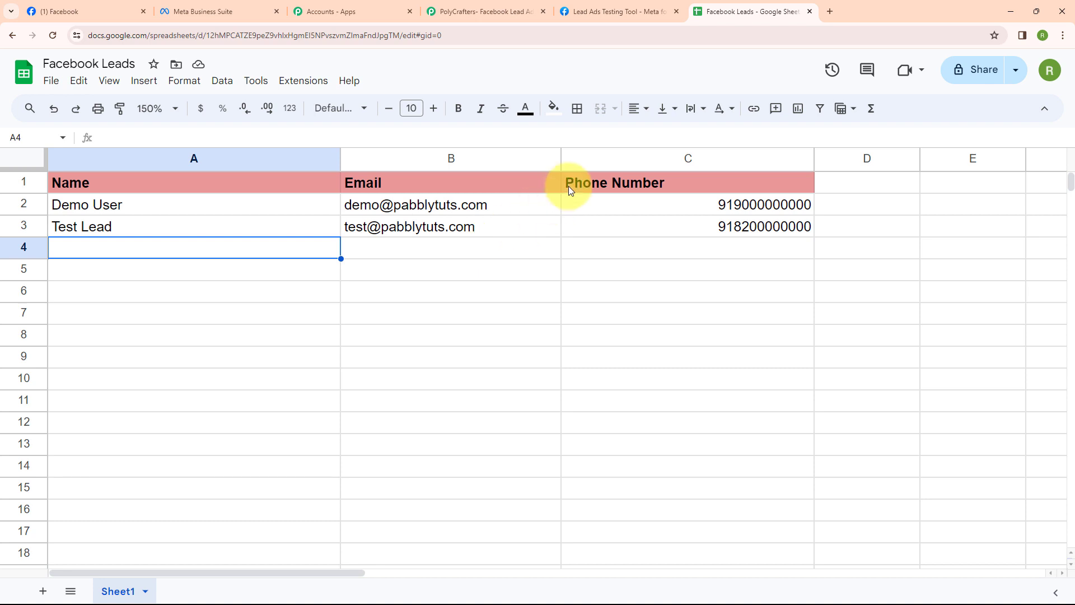
left_click(486, 10)
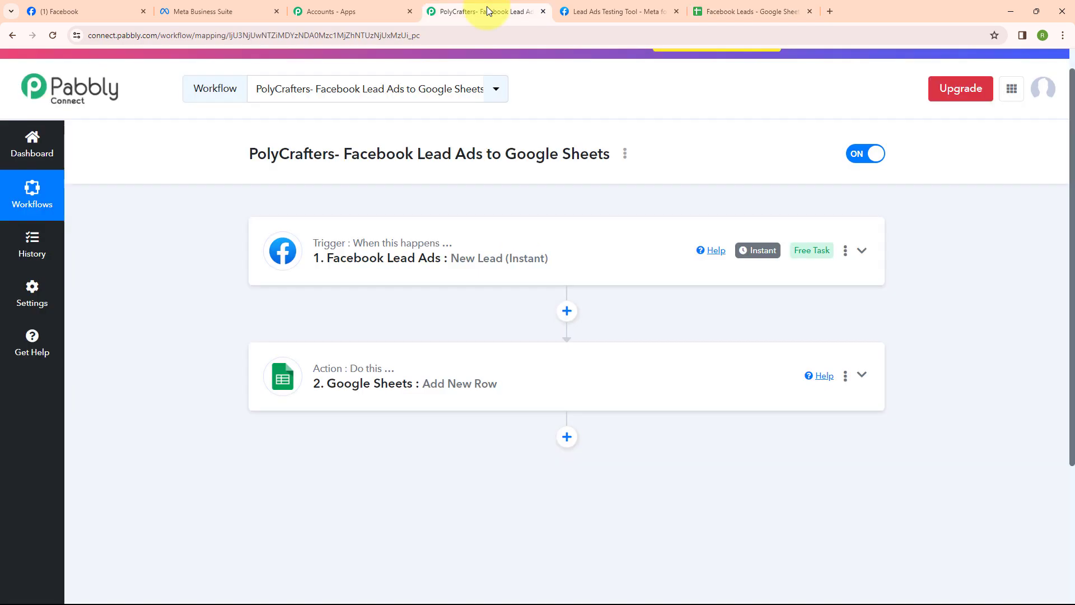